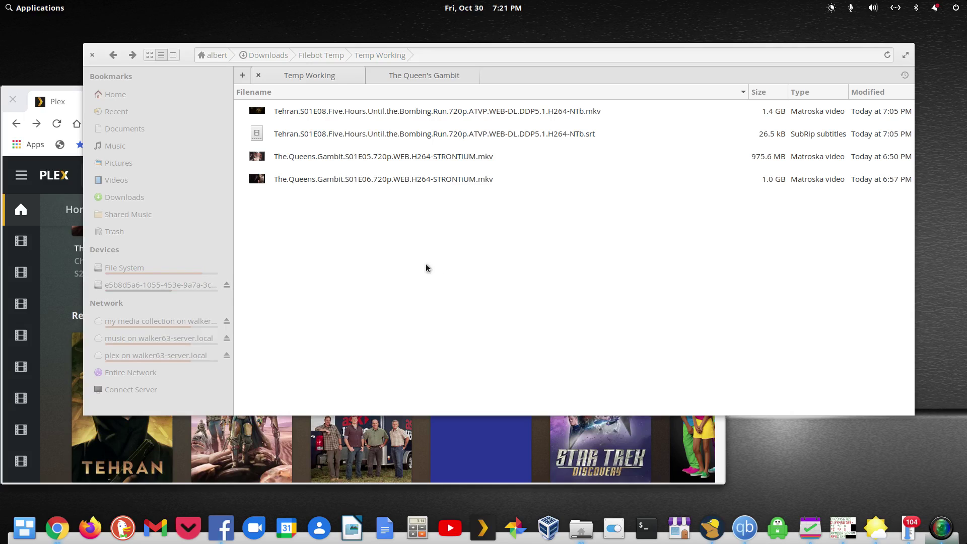
Open The Queen's Gambit S01E05 .mkv from Files in MKVToolNix GUI and maximize the window
{"action": "left_click_drag", "start_coordinate": [185, 53], "coordinate": [184, 22]}
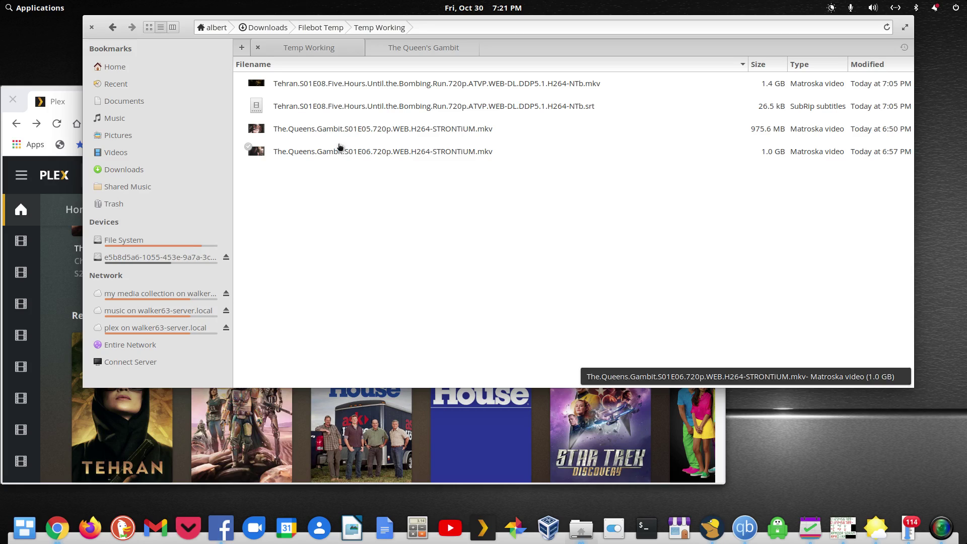
{"action": "right_click", "coordinate": [365, 130]}
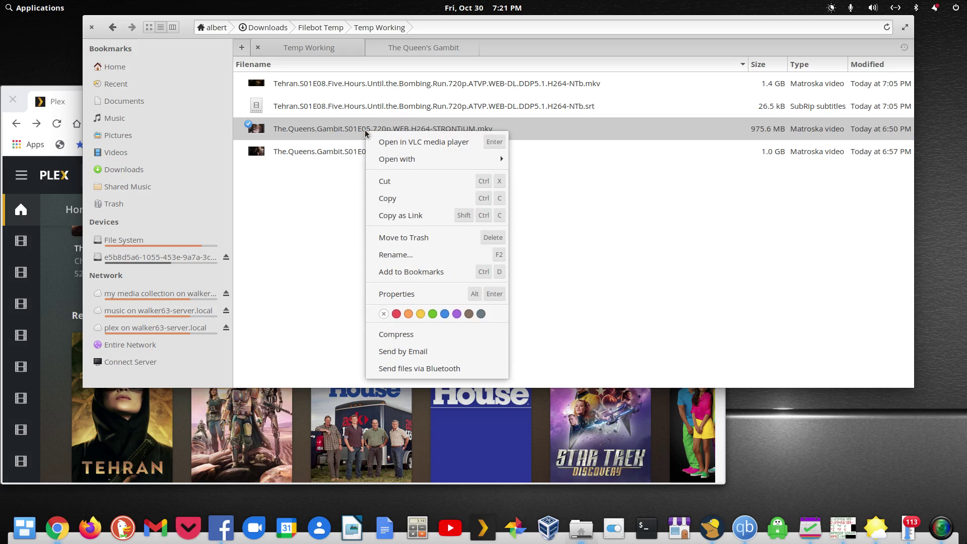
{"action": "mouse_move", "coordinate": [386, 163]}
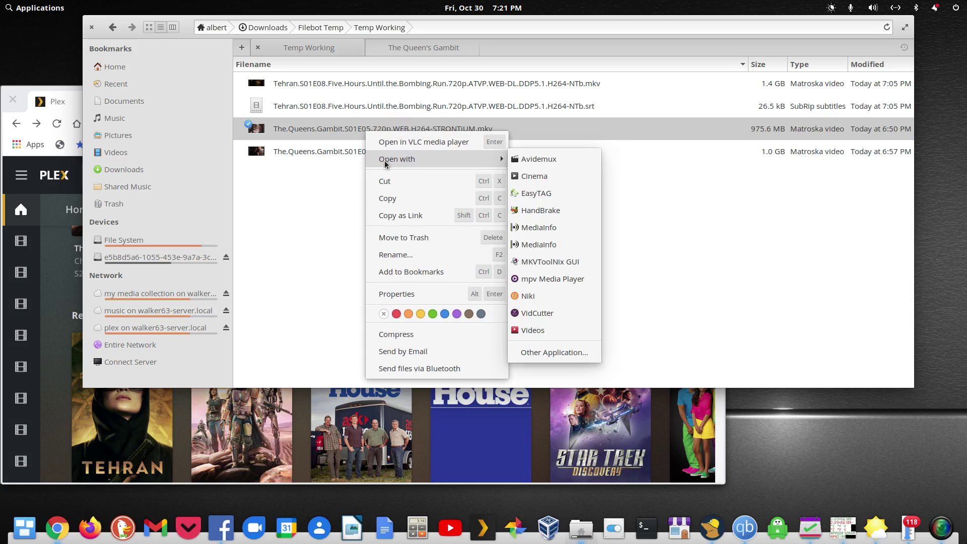
{"action": "left_click", "coordinate": [548, 261]}
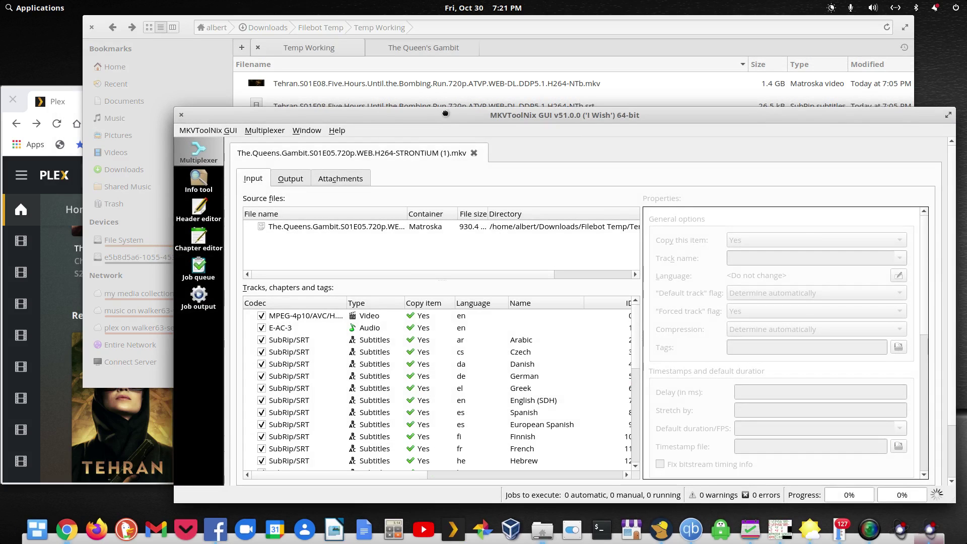
{"action": "double_click", "coordinate": [445, 113]}
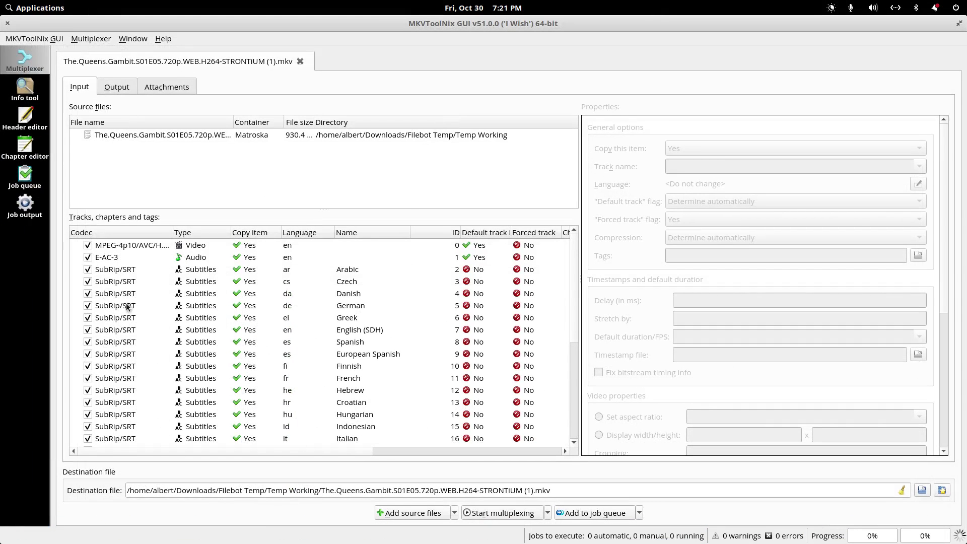
Review the video and E-AC-3 audio tracks, then exclude the Arabic, Czech, Danish, German and Greek subtitles
{"action": "left_click", "coordinate": [142, 248]}
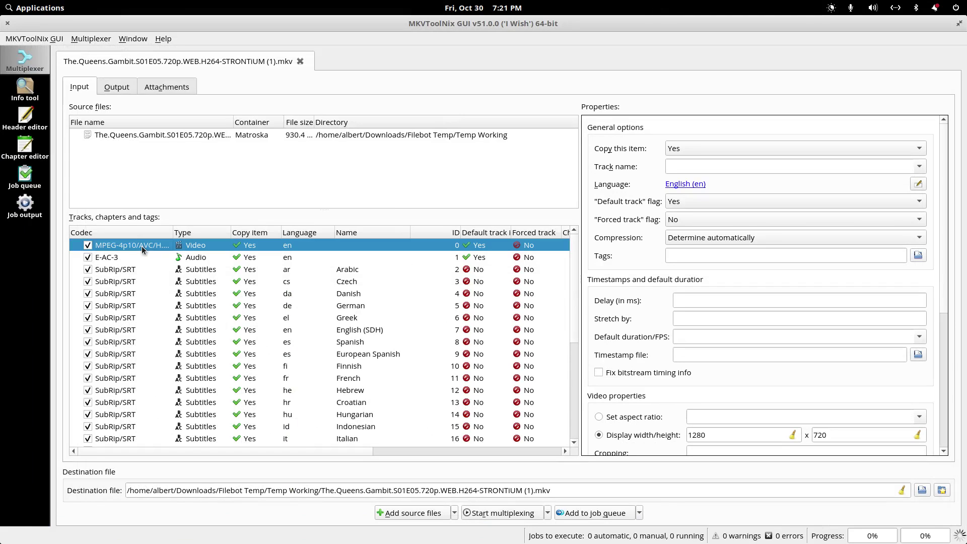
{"action": "left_click", "coordinate": [115, 260]}
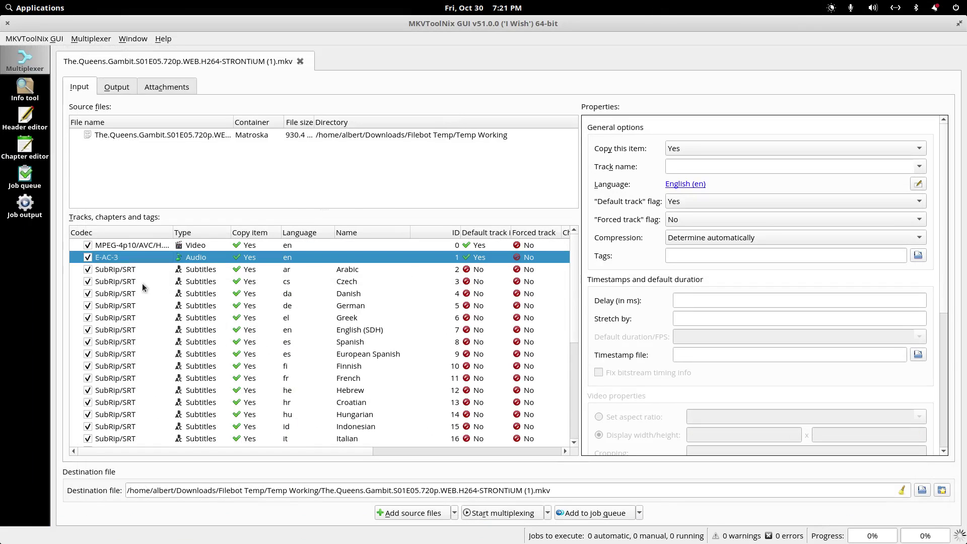
{"action": "left_click", "coordinate": [119, 272]}
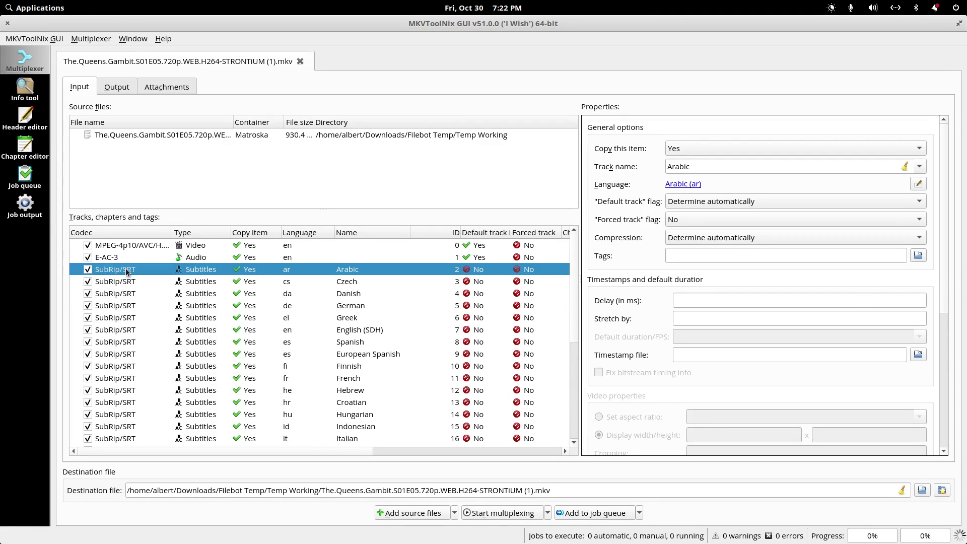
{"action": "key", "text": "space"}
{"action": "key", "text": "Down"}
{"action": "key", "text": "space"}
{"action": "key", "text": "Down"}
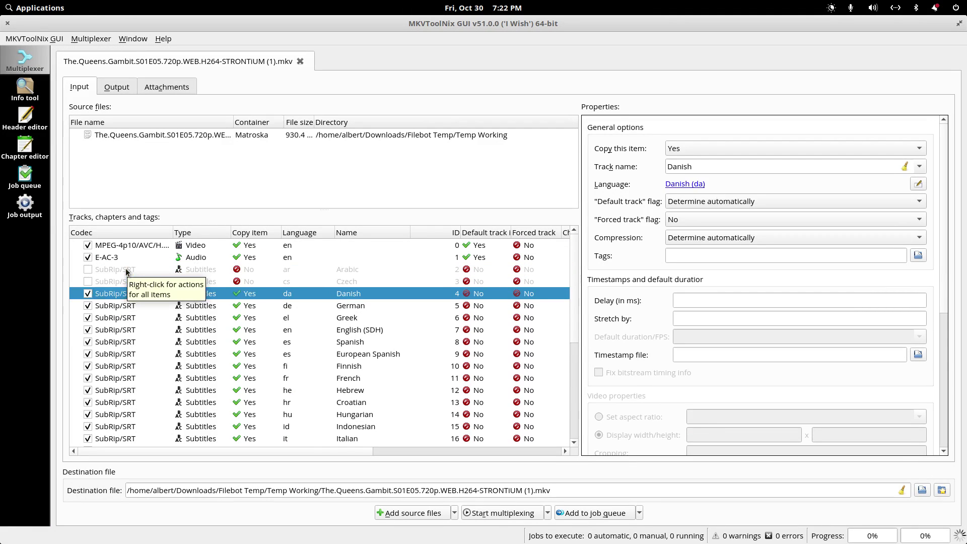
{"action": "key", "text": "space"}
{"action": "key", "text": "Down"}
{"action": "key", "text": "space"}
{"action": "key", "text": "Down"}
{"action": "key", "text": "space"}
{"action": "key", "text": "Down"}
{"action": "key", "text": "Down"}
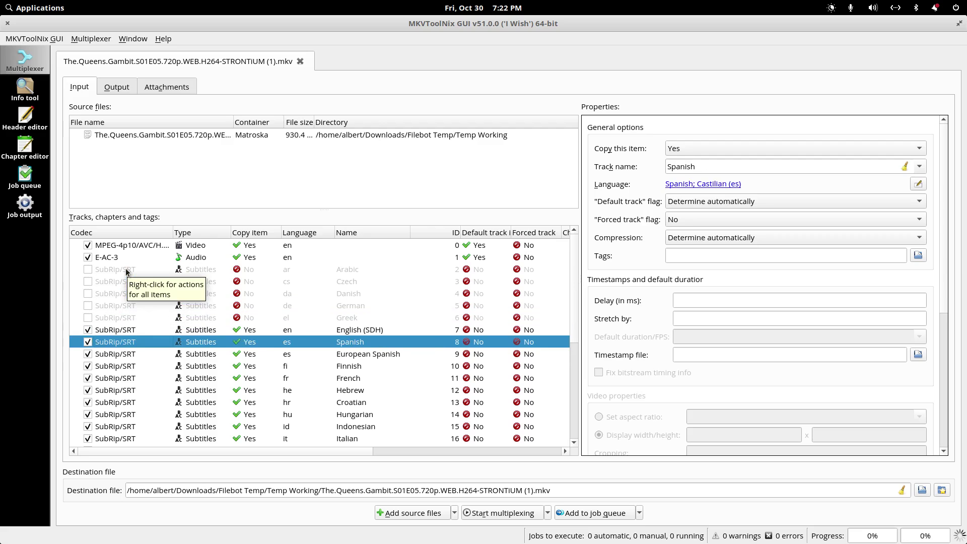
Exclude the remaining subtitle tracks from Spanish through Swedish
{"action": "key", "text": "space"}
{"action": "key", "text": "Down"}
{"action": "key", "text": "space"}
{"action": "key", "text": "Down"}
{"action": "key", "text": "space"}
{"action": "key", "text": "Down"}
{"action": "key", "text": "space"}
{"action": "key", "text": "Down"}
{"action": "key", "text": "space"}
{"action": "key", "text": "Down"}
{"action": "key", "text": "space"}
{"action": "key", "text": "Down"}
{"action": "key", "text": "space"}
{"action": "key", "text": "Down"}
{"action": "key", "text": "space"}
{"action": "key", "text": "Down"}
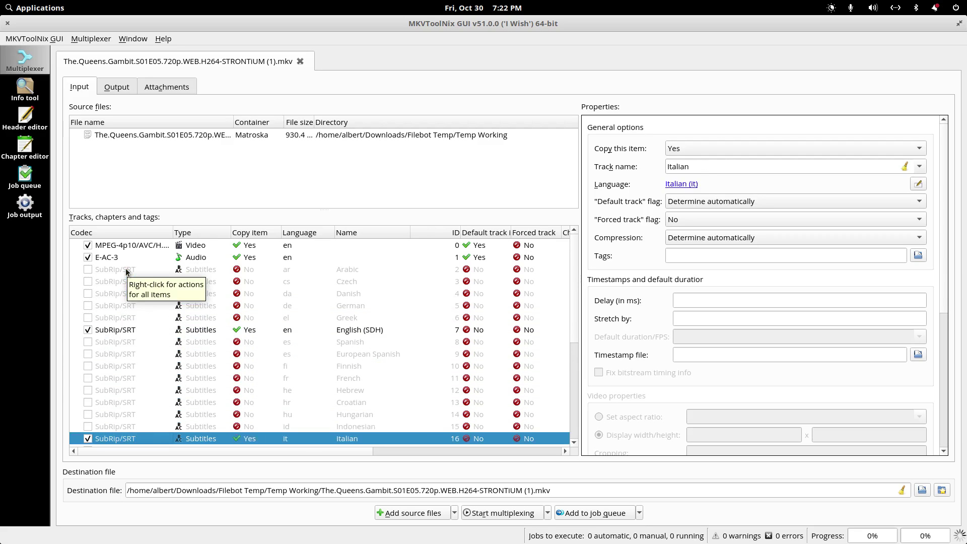
{"action": "key", "text": "space"}
{"action": "key", "text": "Down"}
{"action": "key", "text": "space"}
{"action": "key", "text": "Down"}
{"action": "key", "text": "space"}
{"action": "key", "text": "Down"}
{"action": "key", "text": "space"}
{"action": "key", "text": "Down"}
{"action": "key", "text": "space"}
{"action": "key", "text": "Down"}
{"action": "key", "text": "space"}
{"action": "key", "text": "Down"}
{"action": "key", "text": "space"}
{"action": "key", "text": "Down"}
{"action": "key", "text": "space"}
{"action": "key", "text": "Down"}
{"action": "key", "text": "space"}
{"action": "key", "text": "Down"}
{"action": "key", "text": "space"}
{"action": "key", "text": "Down"}
{"action": "key", "text": "space"}
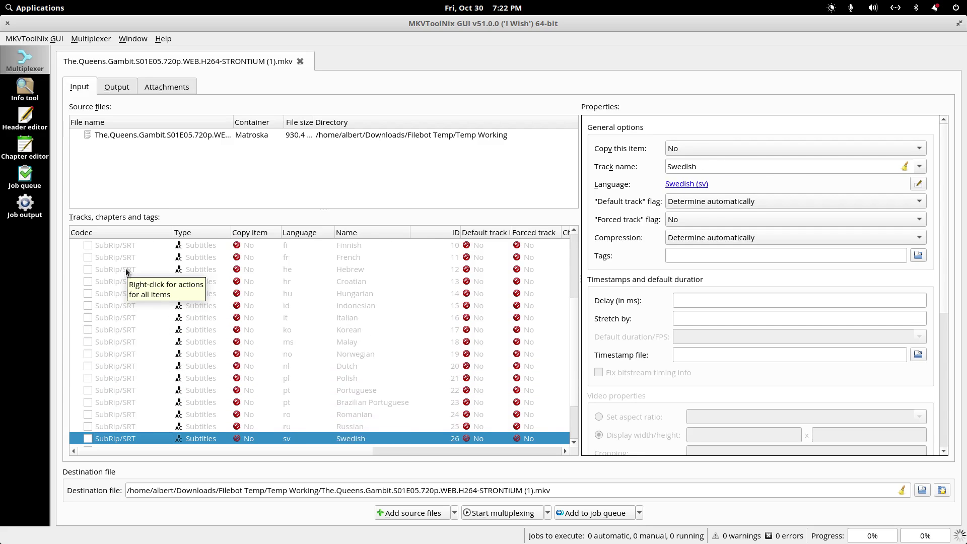
{"action": "key", "text": "Down"}
{"action": "key", "text": "space"}
{"action": "key", "text": "Down"}
{"action": "key", "text": "space"}
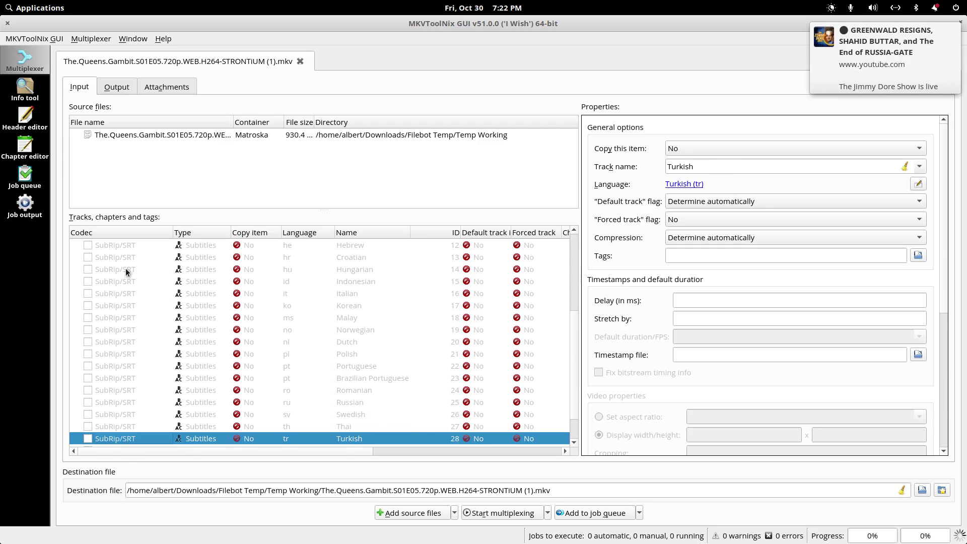
Return to the top of the list and select the kept English (SDH) subtitle track
{"action": "key", "text": "Up"}
{"action": "key", "text": "Up"}
{"action": "key", "text": "Up"}
{"action": "key", "text": "Up"}
{"action": "key", "text": "Up"}
{"action": "key", "text": "Up"}
{"action": "key", "text": "Up"}
{"action": "key", "text": "Up"}
{"action": "key", "text": "Up"}
{"action": "key", "text": "Up"}
{"action": "key", "text": "Up"}
{"action": "key", "text": "Up"}
{"action": "key", "text": "Home"}
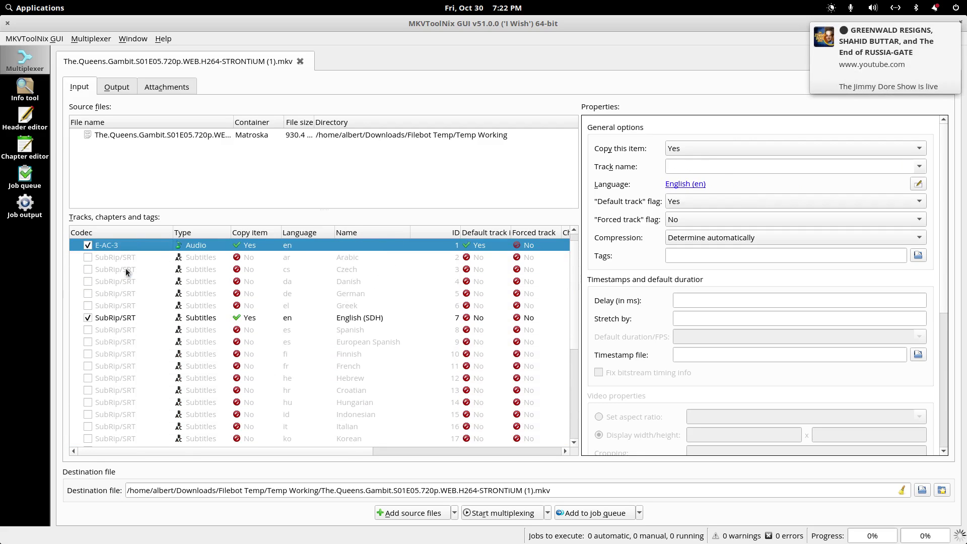
{"action": "key", "text": "Down"}
{"action": "key", "text": "Down"}
{"action": "key", "text": "Down"}
{"action": "key", "text": "Down"}
{"action": "key", "text": "Down"}
{"action": "key", "text": "Down"}
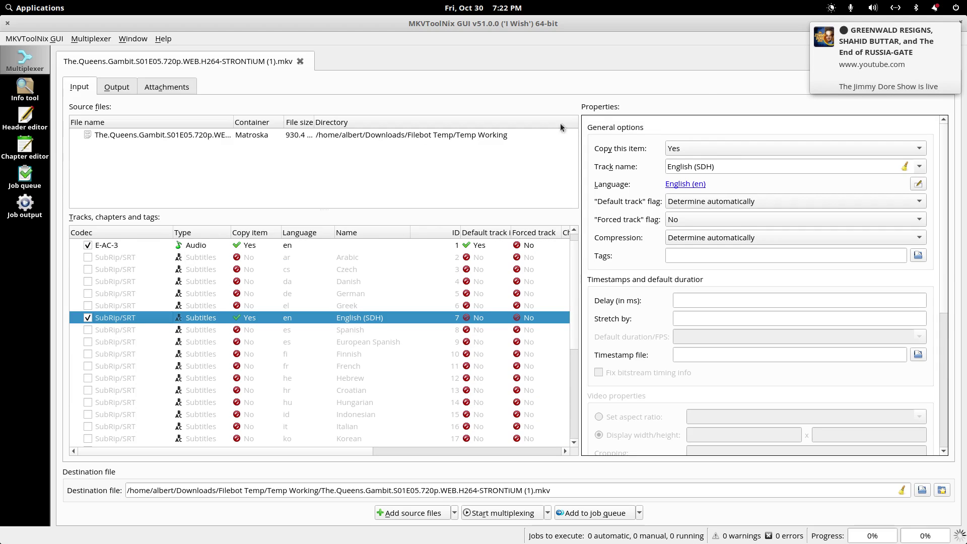
{"action": "left_click", "coordinate": [812, 28]}
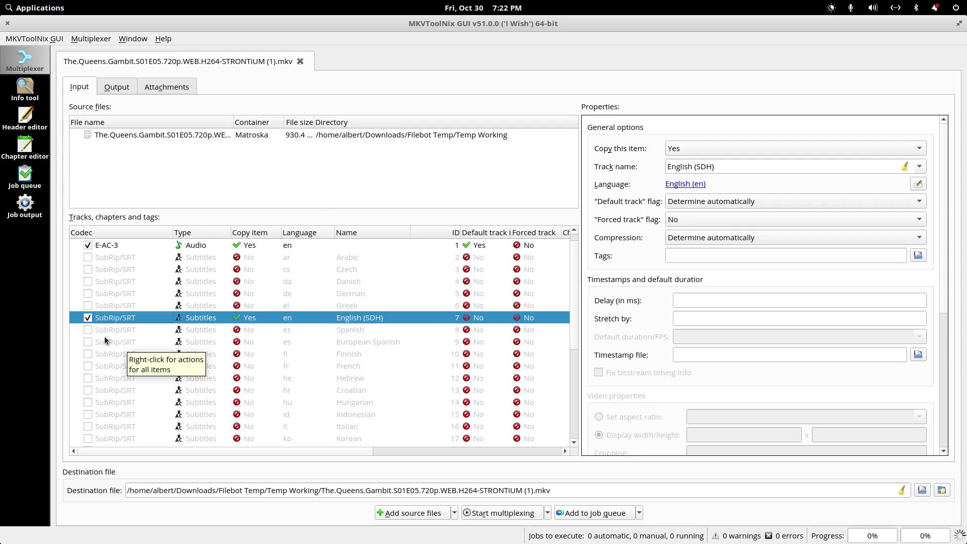
{"action": "left_click", "coordinate": [88, 329]}
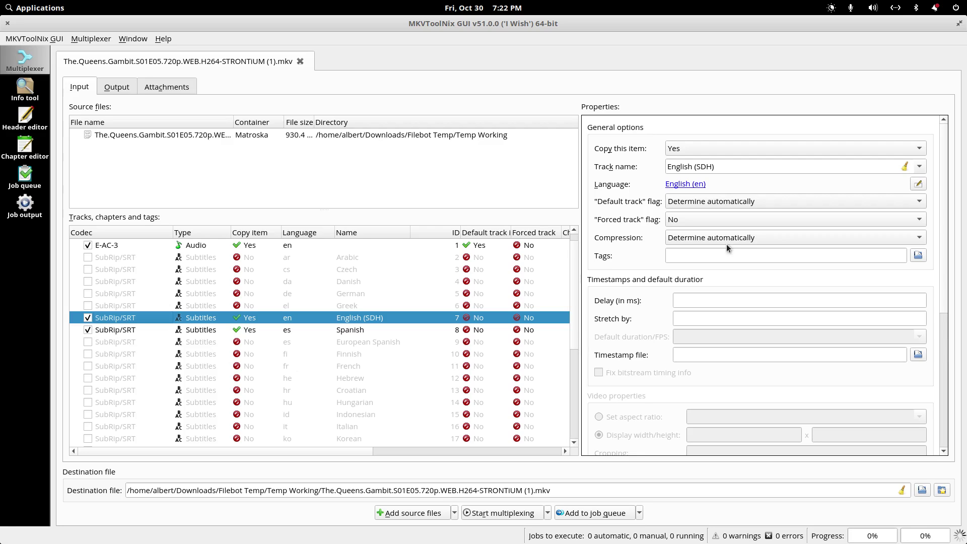
{"action": "left_click", "coordinate": [919, 222]}
{"action": "left_click", "coordinate": [918, 219]}
{"action": "left_click", "coordinate": [88, 330]}
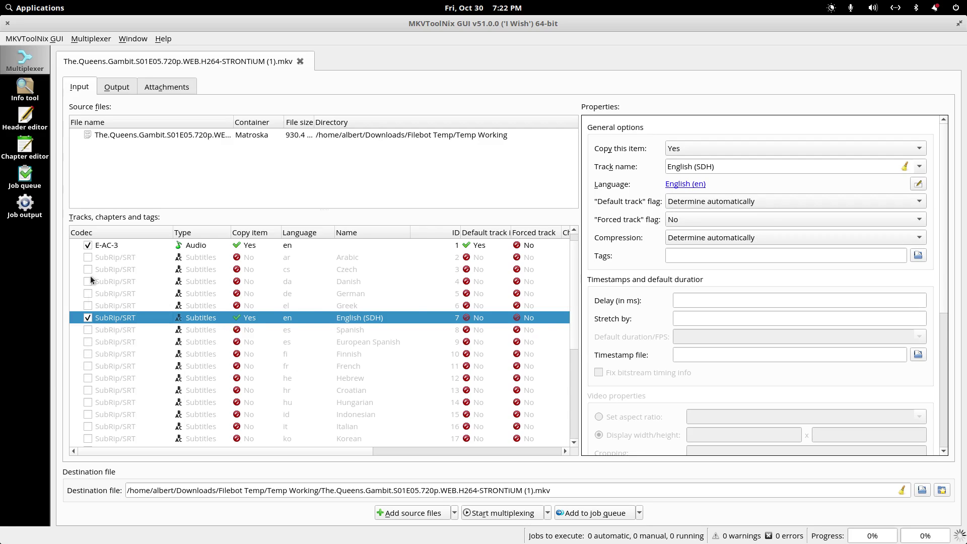
Check the Output settings and start multiplexing S01E05 into the (1).mkv file
{"action": "left_click", "coordinate": [122, 88]}
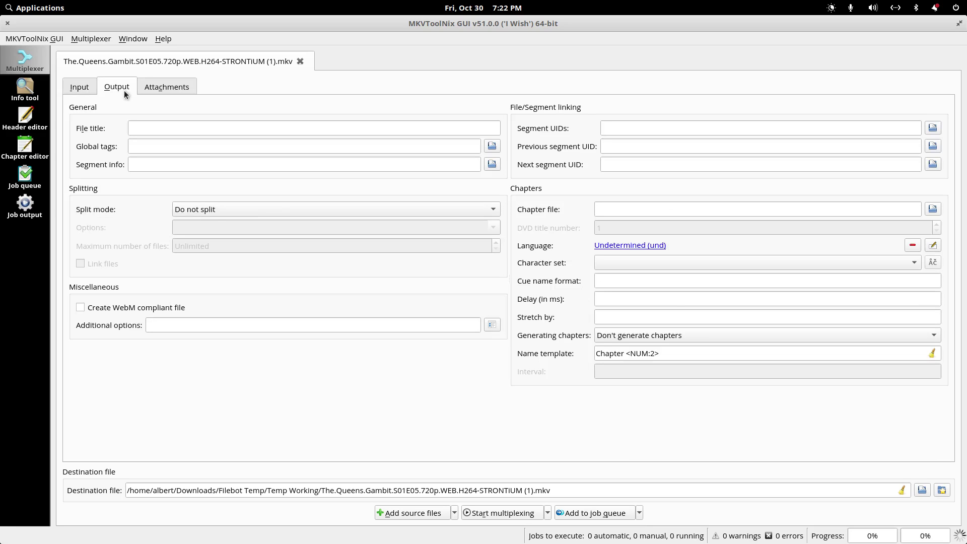
{"action": "left_click", "coordinate": [95, 38]}
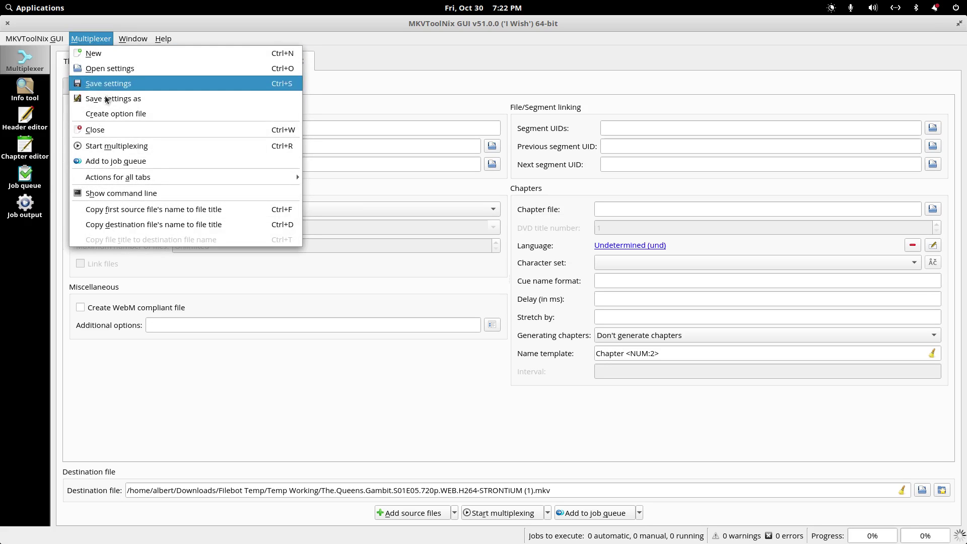
{"action": "left_click", "coordinate": [112, 147]}
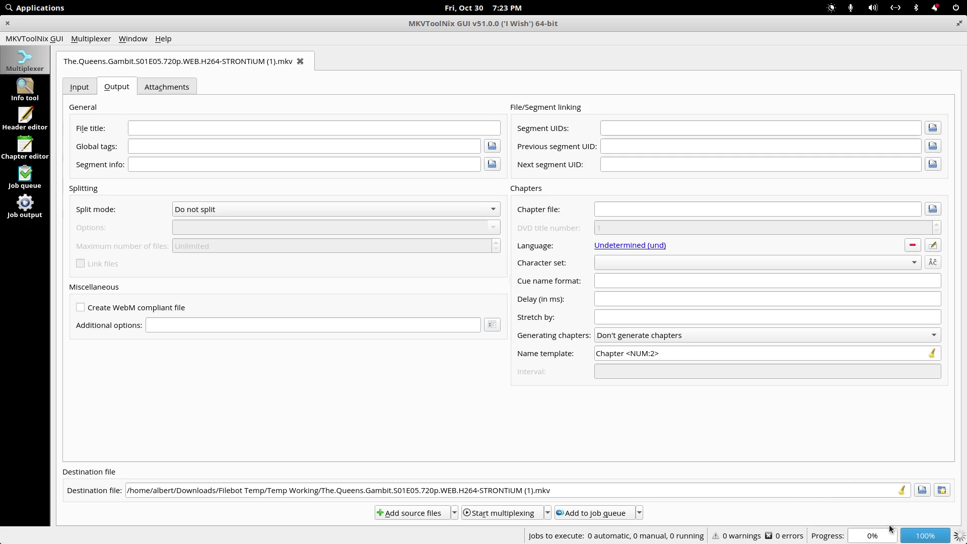
Close MKVToolNix and bring up the actions for the new remuxed S01E05 (1).mkv in Temp Working
{"action": "left_click", "coordinate": [8, 23]}
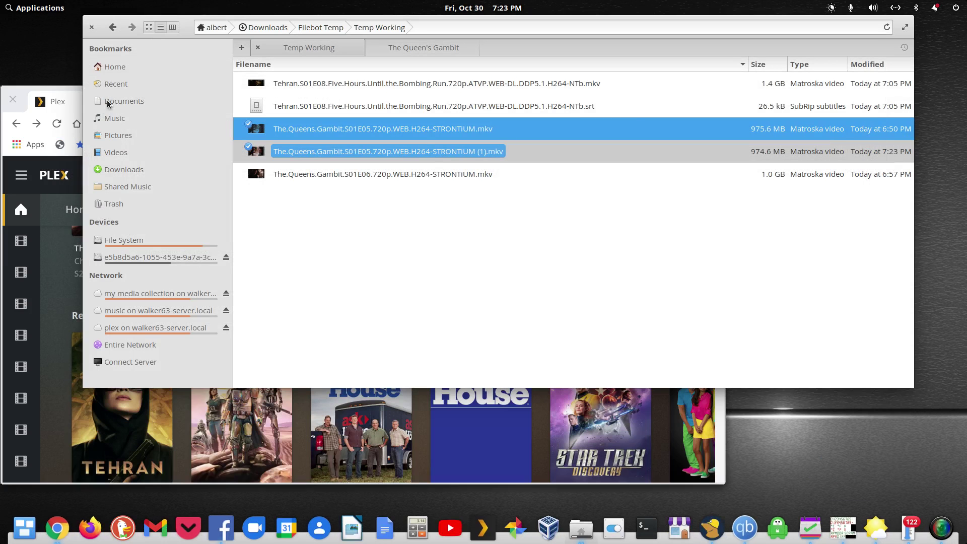
{"action": "left_click", "coordinate": [341, 229]}
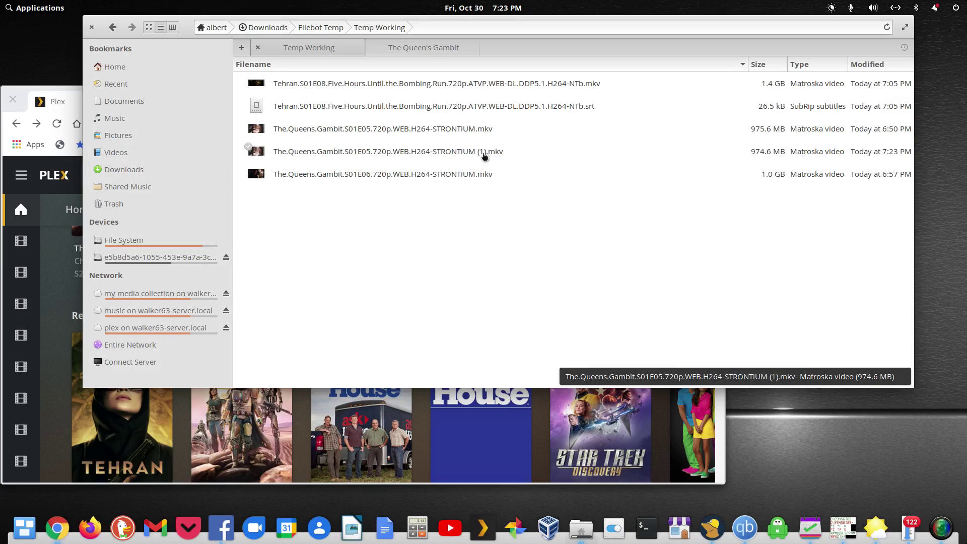
{"action": "right_click", "coordinate": [408, 156]}
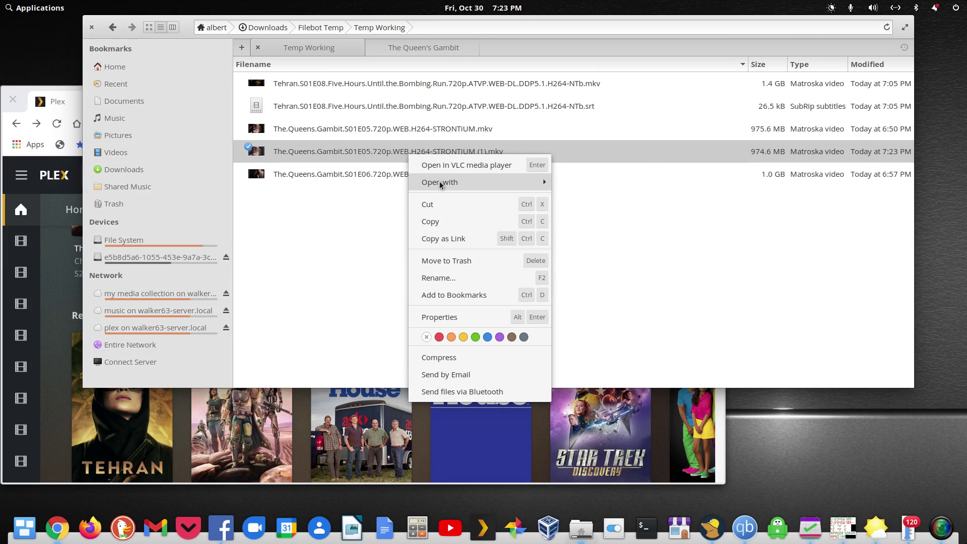
Load the (1).mkv, drop its Vietnamese, Simplified and Traditional Chinese subtitles, and start multiplexing
{"action": "mouse_move", "coordinate": [441, 185]}
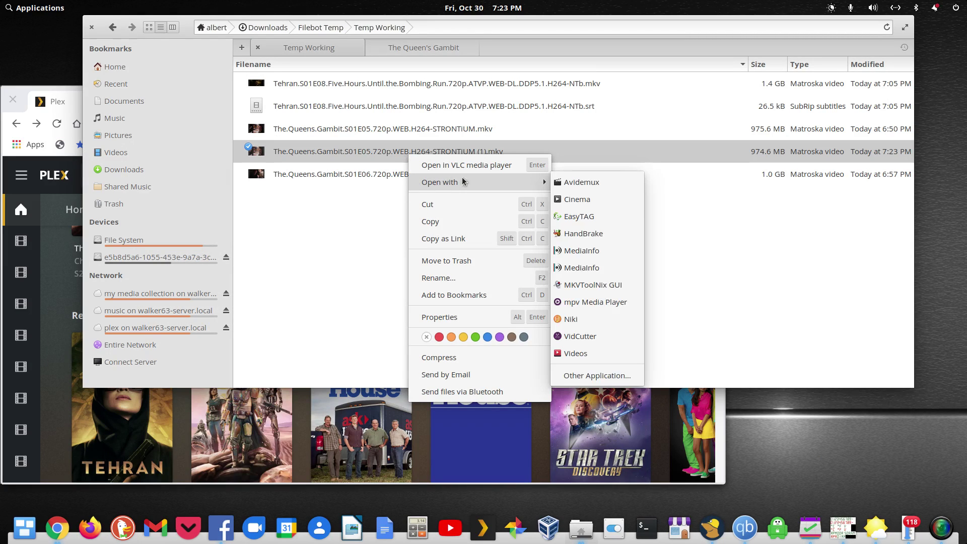
{"action": "left_click", "coordinate": [611, 288]}
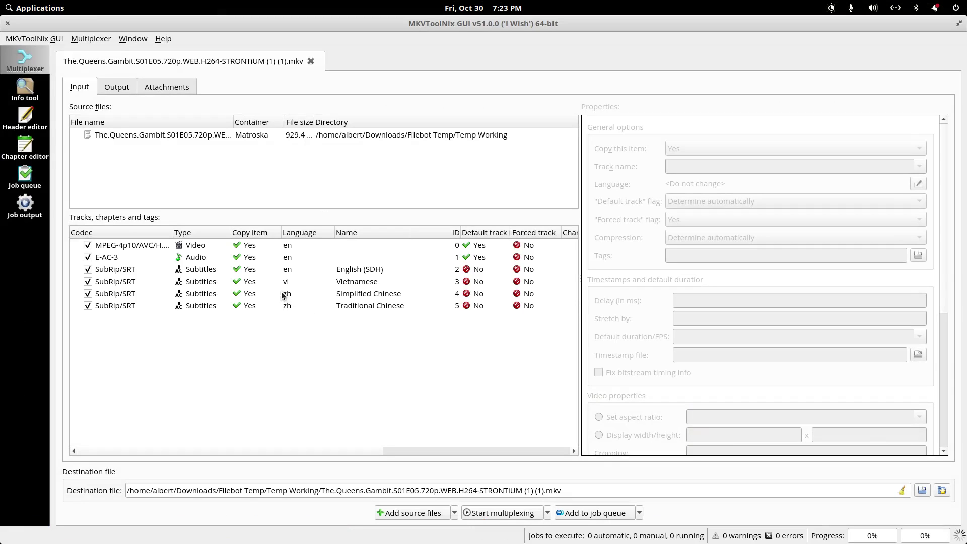
{"action": "left_click", "coordinate": [88, 282]}
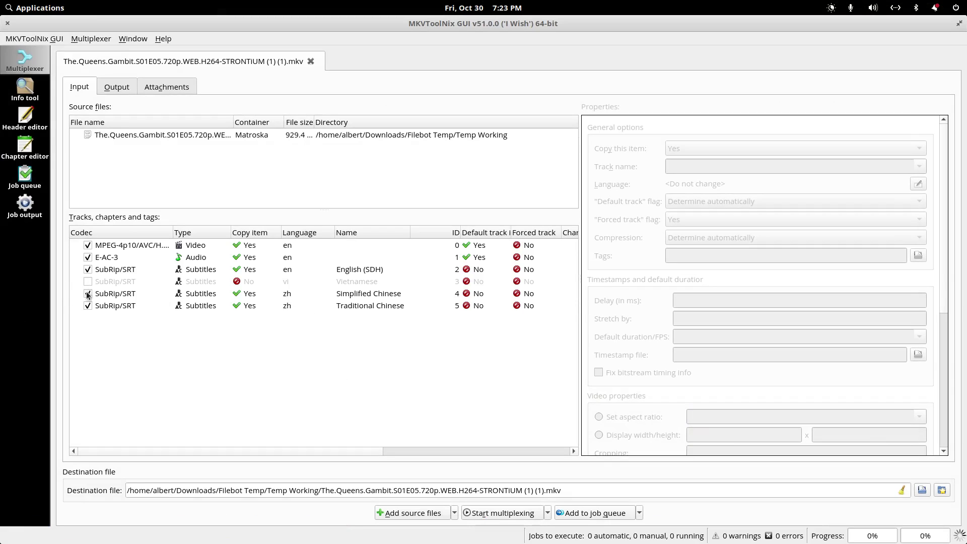
{"action": "left_click", "coordinate": [87, 293]}
{"action": "left_click", "coordinate": [88, 306]}
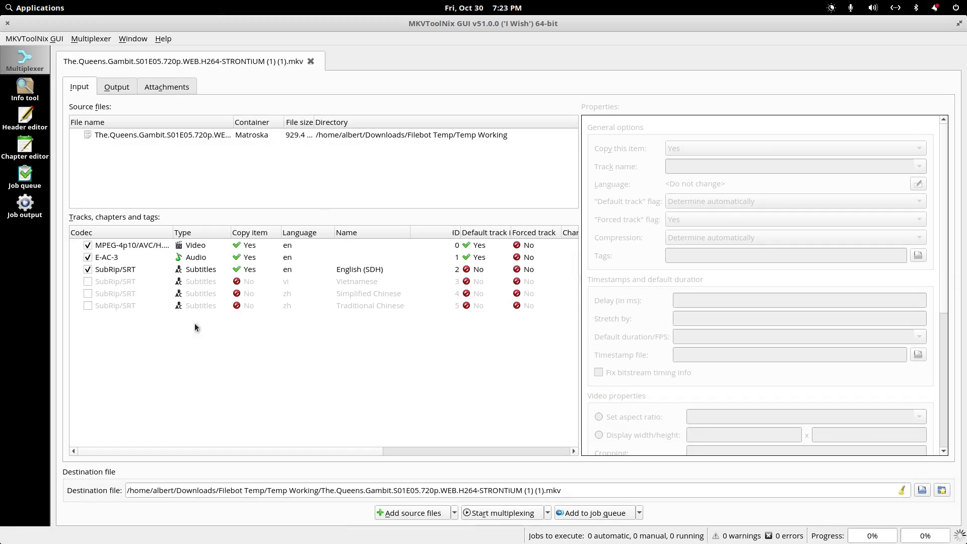
{"action": "left_click", "coordinate": [510, 513]}
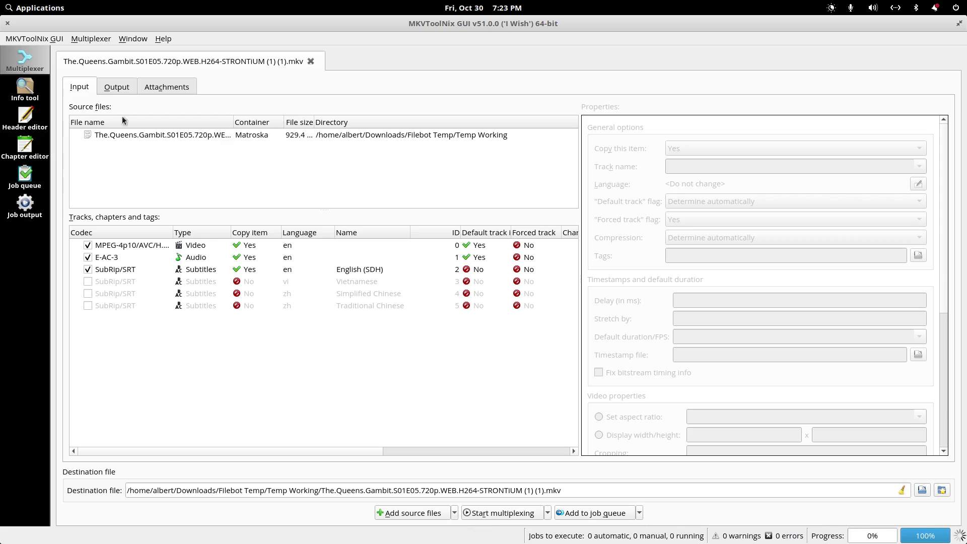
Close MKVToolNix and open the new (1) (1).mkv remux in MKVToolNix GUI to check its tracks
{"action": "left_click", "coordinate": [7, 22]}
{"action": "left_click", "coordinate": [391, 282]}
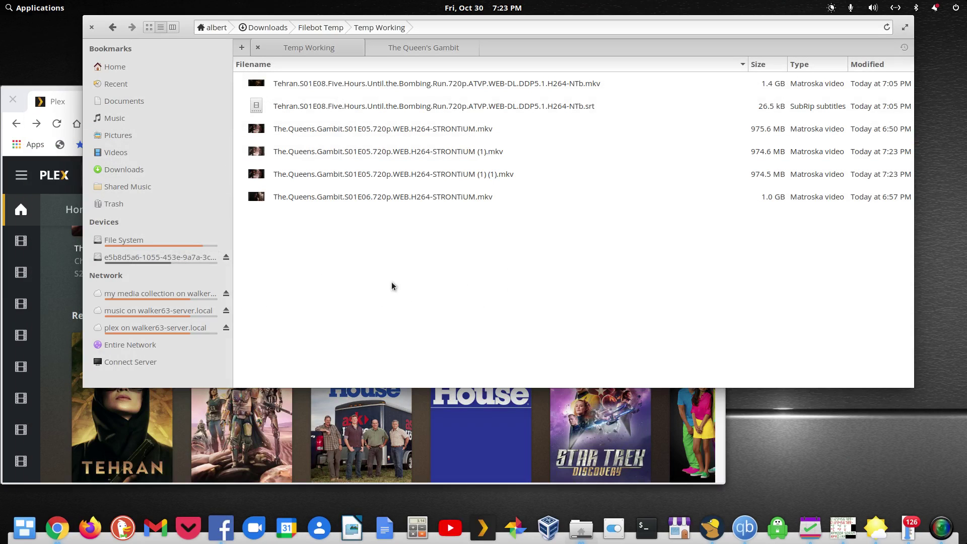
{"action": "right_click", "coordinate": [417, 181]}
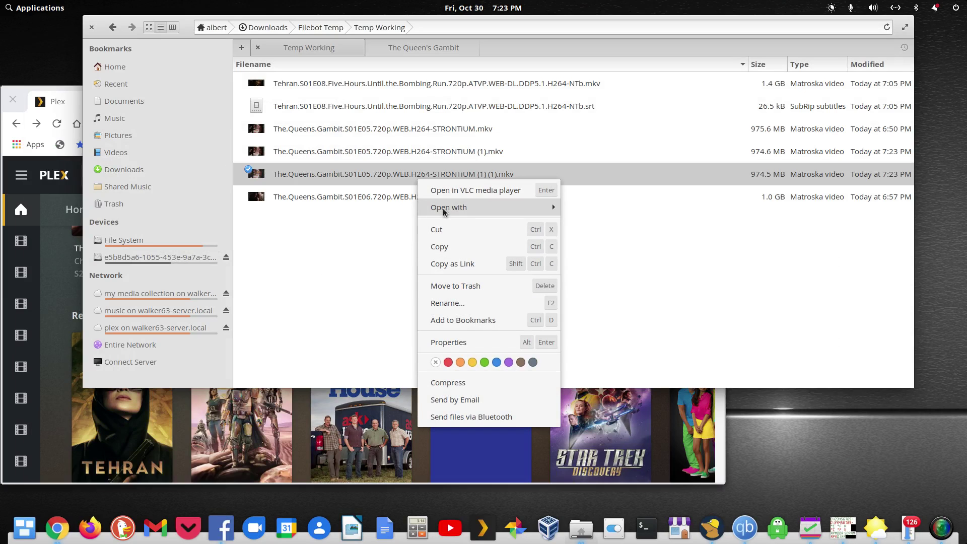
{"action": "mouse_move", "coordinate": [447, 211]}
{"action": "left_click", "coordinate": [619, 311]}
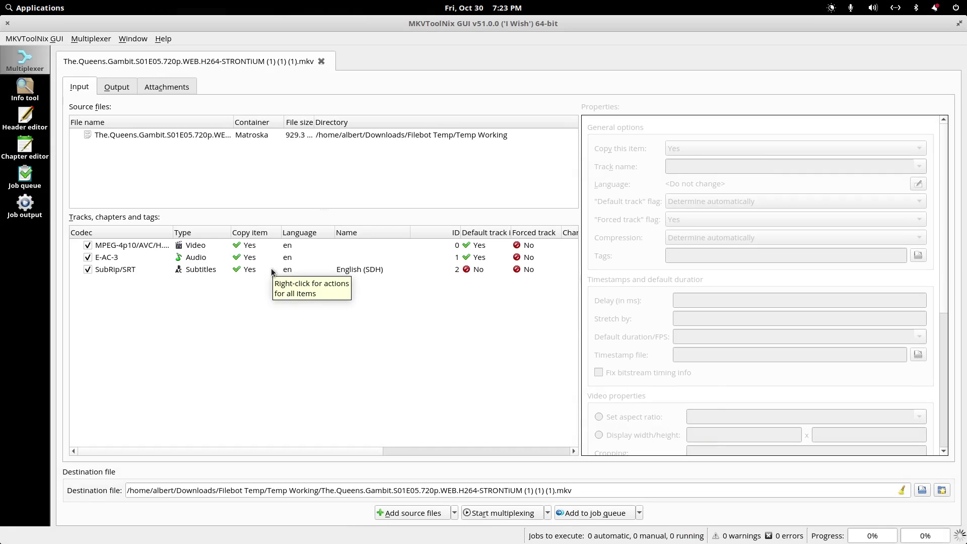
Close MKVToolNix GUI, discarding the modified settings
{"action": "left_click", "coordinate": [7, 24]}
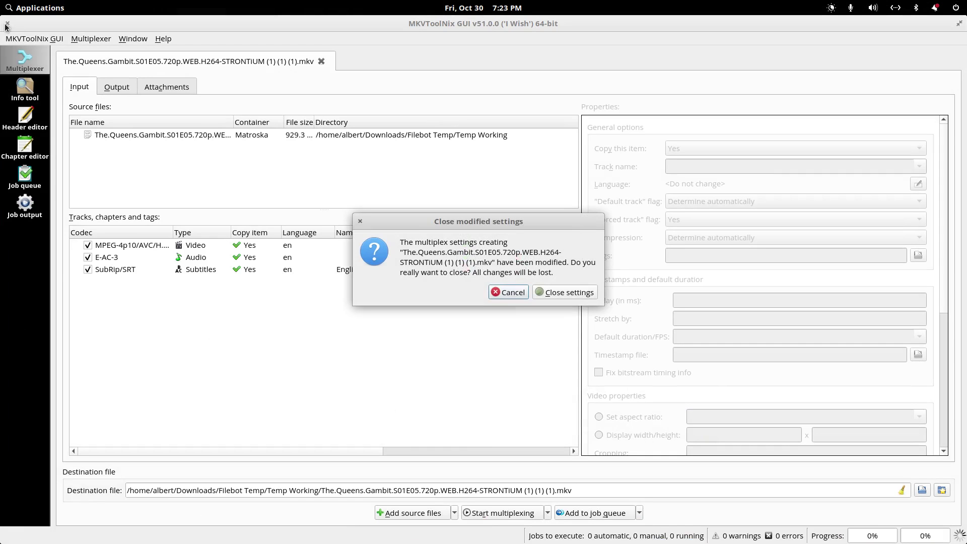
{"action": "left_click", "coordinate": [581, 295]}
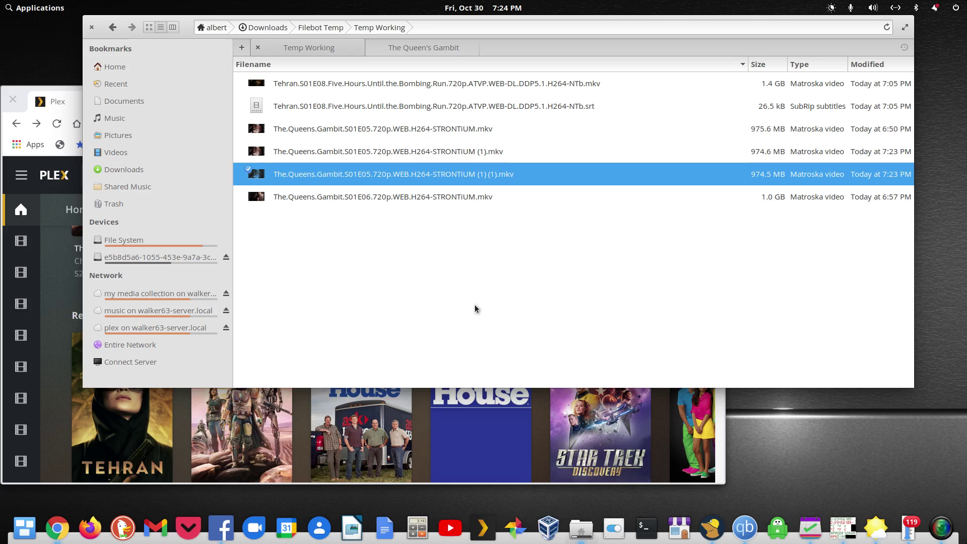
{"action": "left_click", "coordinate": [484, 265]}
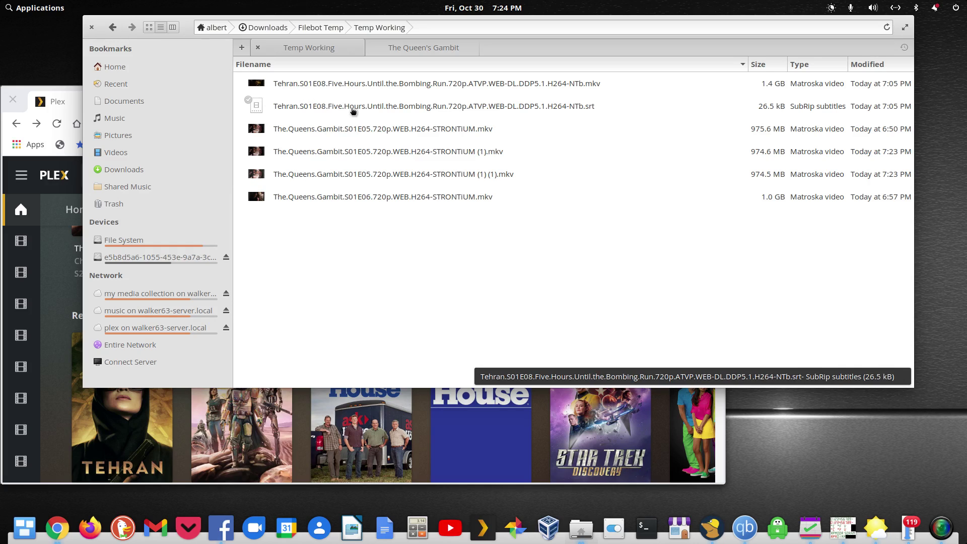
{"action": "left_click", "coordinate": [353, 110]}
{"action": "double_click", "coordinate": [353, 107]}
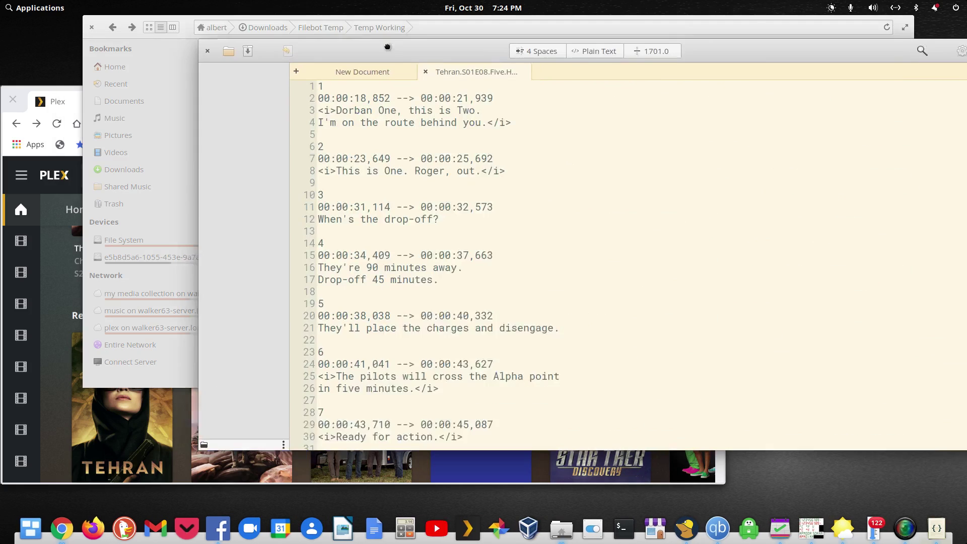
{"action": "left_click_drag", "start_coordinate": [387, 46], "coordinate": [277, 47]}
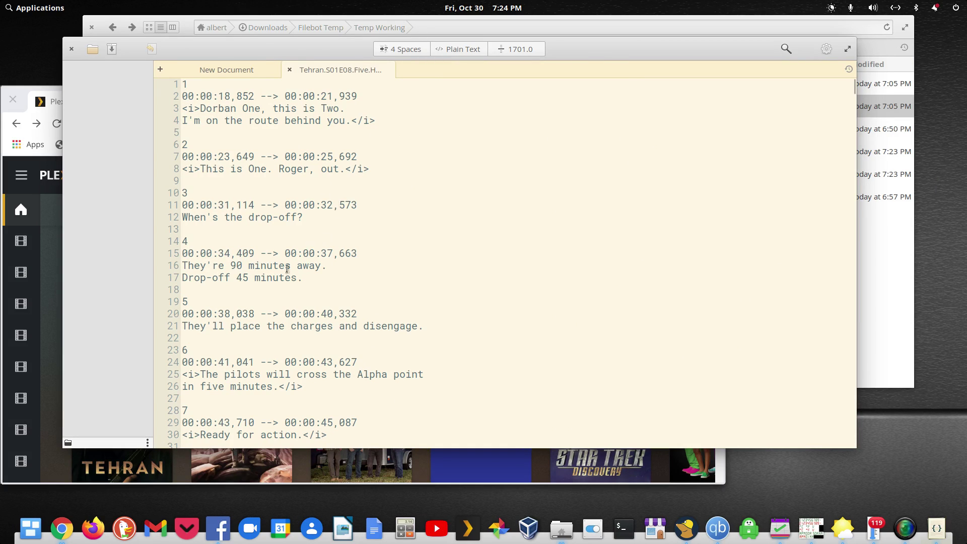
{"action": "scroll", "coordinate": [286, 266], "scroll_direction": "down", "scroll_amount": 20}
{"action": "scroll", "coordinate": [286, 270], "scroll_direction": "down", "scroll_amount": 7}
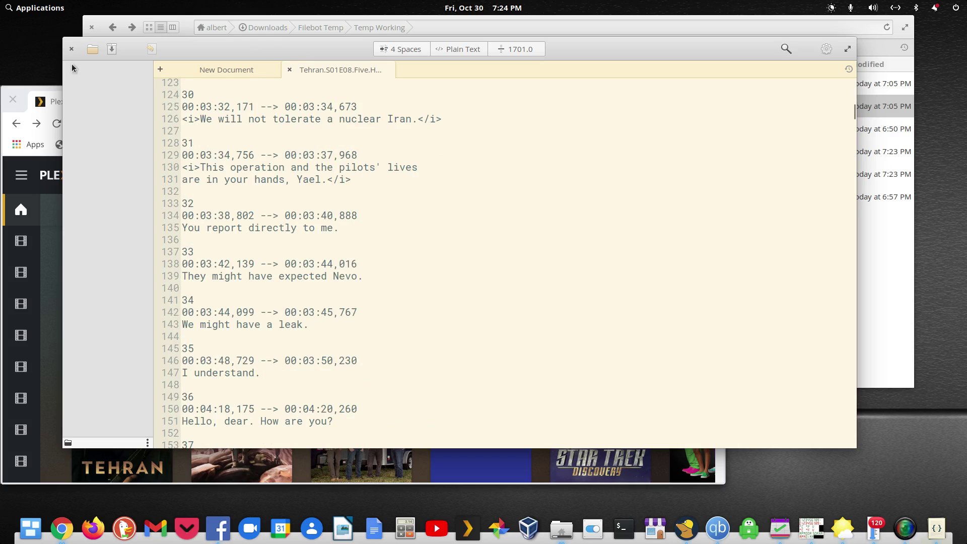
{"action": "left_click", "coordinate": [71, 49]}
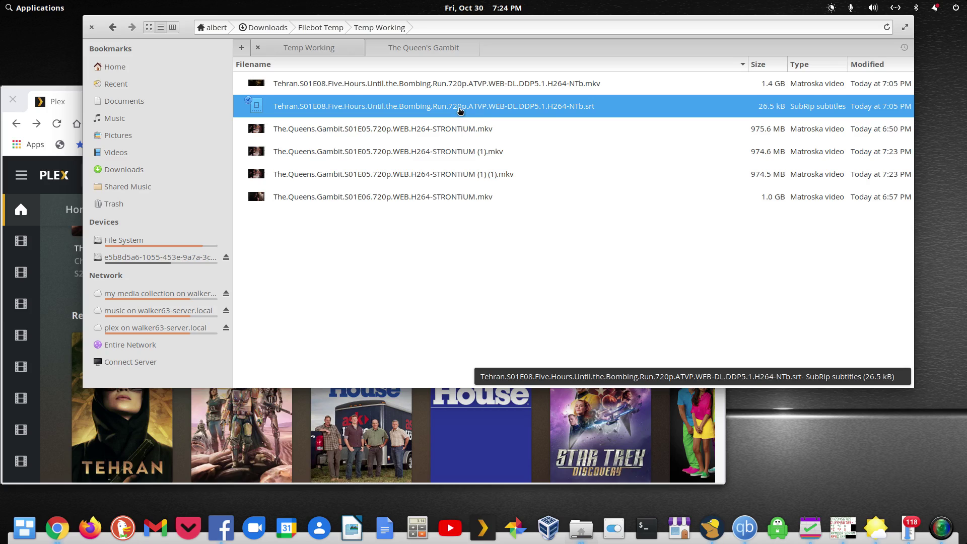
Open the Tehran S01E08 .mkv in MKVToolNix GUI from the Files context menu
{"action": "left_click", "coordinate": [458, 85]}
{"action": "right_click", "coordinate": [458, 85]}
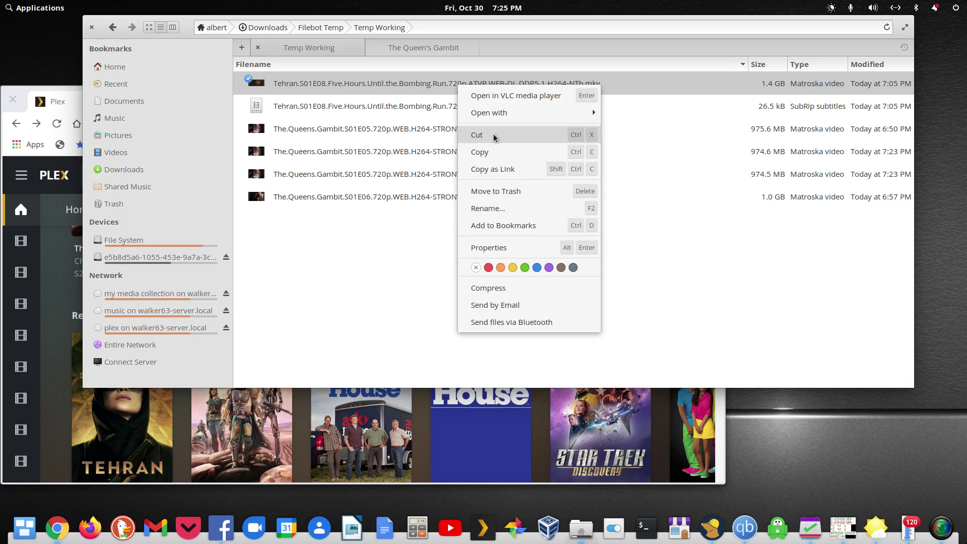
{"action": "mouse_move", "coordinate": [506, 113]}
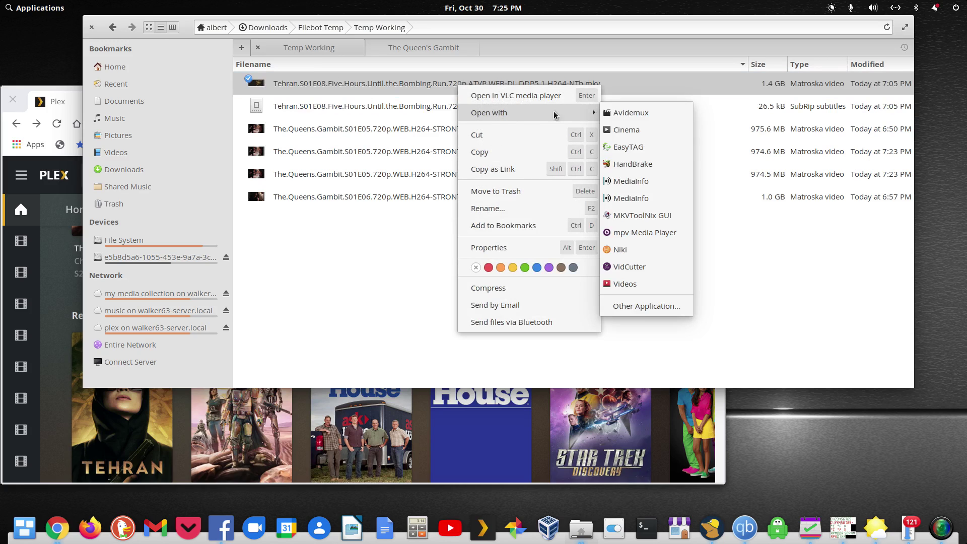
{"action": "left_click", "coordinate": [647, 219]}
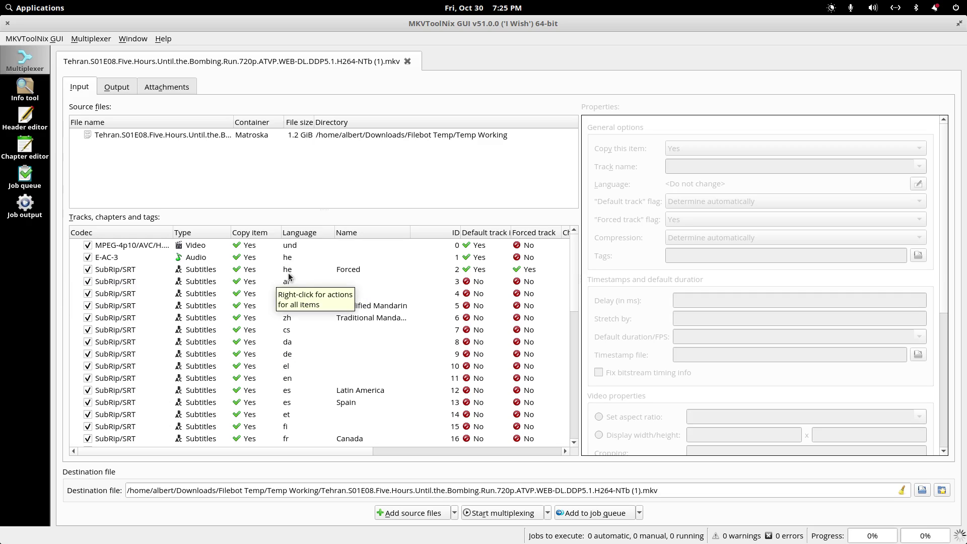
Exclude the ar, bg and subtitle tracks 5 to 10, leaving English track 11 copied
{"action": "left_click", "coordinate": [88, 281]}
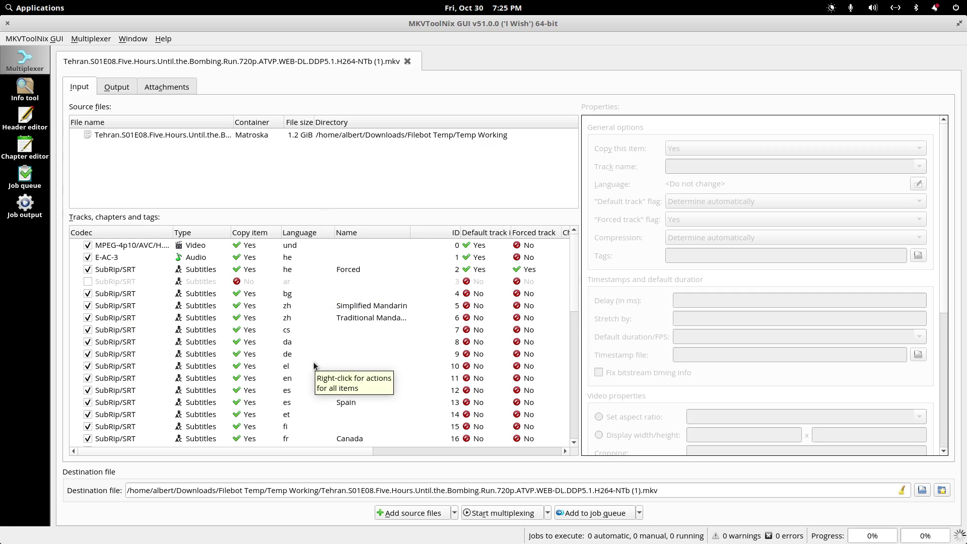
{"action": "key", "text": "Down"}
{"action": "key", "text": "Down"}
{"action": "key", "text": "Down"}
{"action": "key", "text": "Down"}
{"action": "key", "text": "Down"}
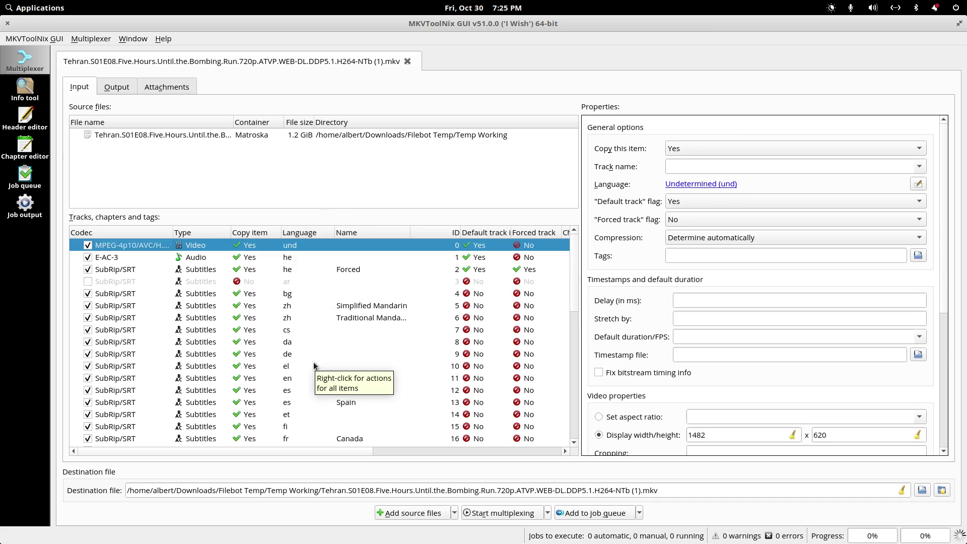
{"action": "key", "text": "space"}
{"action": "key", "text": "Down"}
{"action": "key", "text": "space"}
{"action": "key", "text": "Down"}
{"action": "key", "text": "space"}
{"action": "key", "text": "Down"}
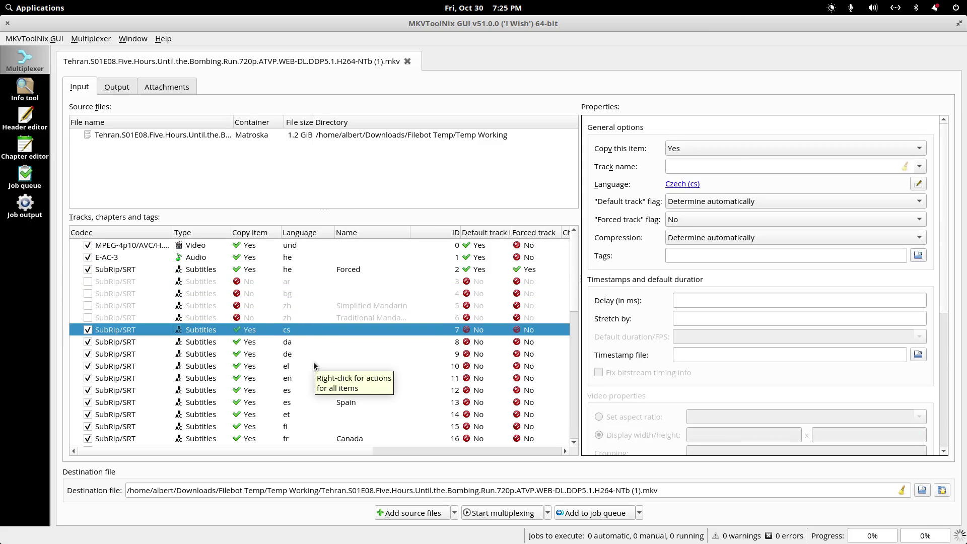
{"action": "key", "text": "space"}
{"action": "key", "text": "Down"}
{"action": "key", "text": "space"}
{"action": "key", "text": "Down"}
{"action": "key", "text": "space"}
{"action": "key", "text": "Down"}
{"action": "key", "text": "space"}
{"action": "key", "text": "Down"}
Exclude subtitle tracks 12 through 29
{"action": "key", "text": "Down"}
{"action": "key", "text": "space"}
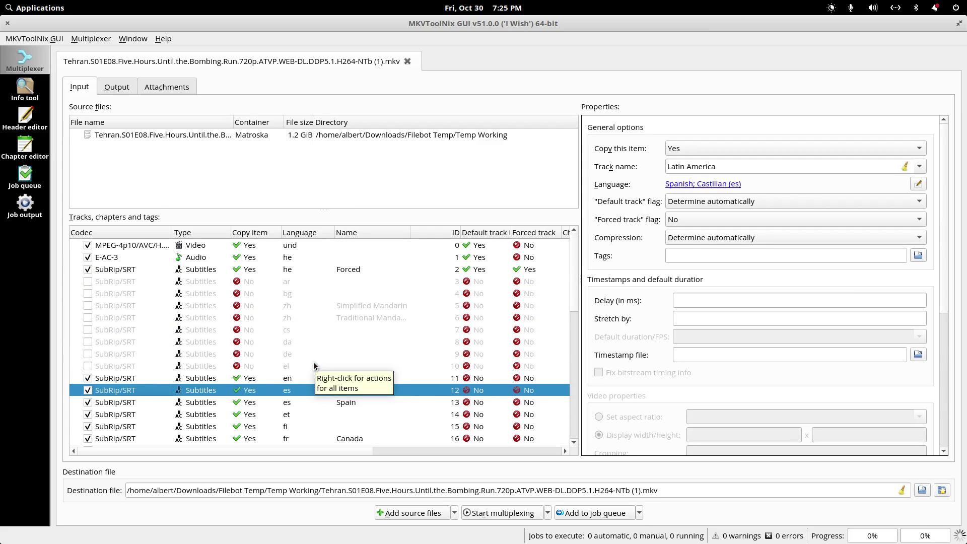
{"action": "key", "text": "Down"}
{"action": "key", "text": "space"}
{"action": "key", "text": "Down"}
{"action": "key", "text": "space"}
{"action": "key", "text": "Down"}
{"action": "key", "text": "space"}
{"action": "key", "text": "Down"}
{"action": "key", "text": "space"}
{"action": "key", "text": "Down"}
{"action": "key", "text": "space"}
{"action": "key", "text": "Down"}
{"action": "key", "text": "space"}
{"action": "key", "text": "Down"}
{"action": "key", "text": "space"}
{"action": "key", "text": "Down"}
{"action": "key", "text": "space"}
{"action": "key", "text": "Down"}
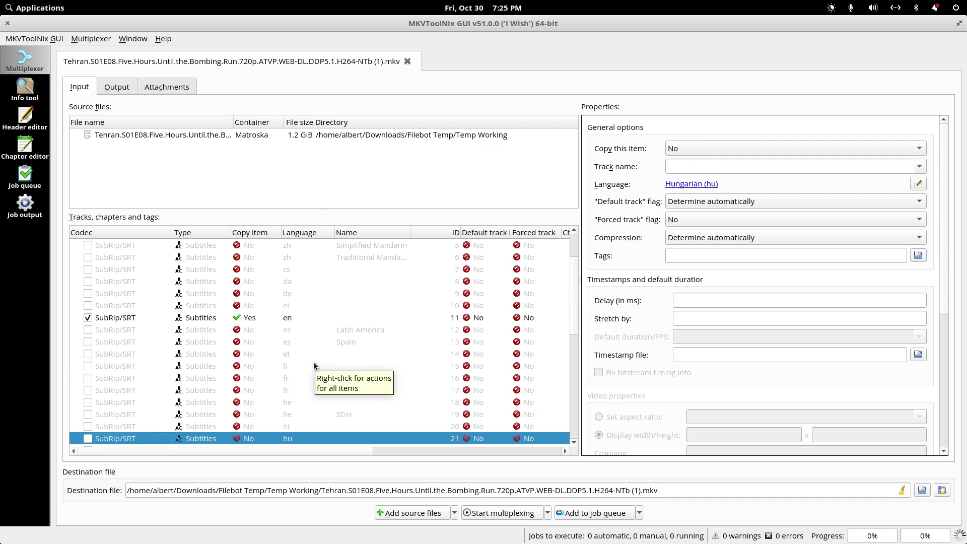
{"action": "key", "text": "space"}
{"action": "key", "text": "Down"}
{"action": "key", "text": "space"}
{"action": "key", "text": "Down"}
{"action": "key", "text": "space"}
{"action": "key", "text": "Down"}
{"action": "key", "text": "space"}
{"action": "key", "text": "Down"}
{"action": "key", "text": "space"}
{"action": "key", "text": "Down"}
{"action": "key", "text": "space"}
{"action": "key", "text": "Down"}
{"action": "key", "text": "space"}
{"action": "key", "text": "Down"}
{"action": "key", "text": "space"}
{"action": "key", "text": "Down"}
{"action": "key", "text": "space"}
{"action": "key", "text": "Down"}
{"action": "key", "text": "space"}
{"action": "key", "text": "Down"}
{"action": "key", "text": "space"}
{"action": "key", "text": "Down"}
{"action": "key", "text": "space"}
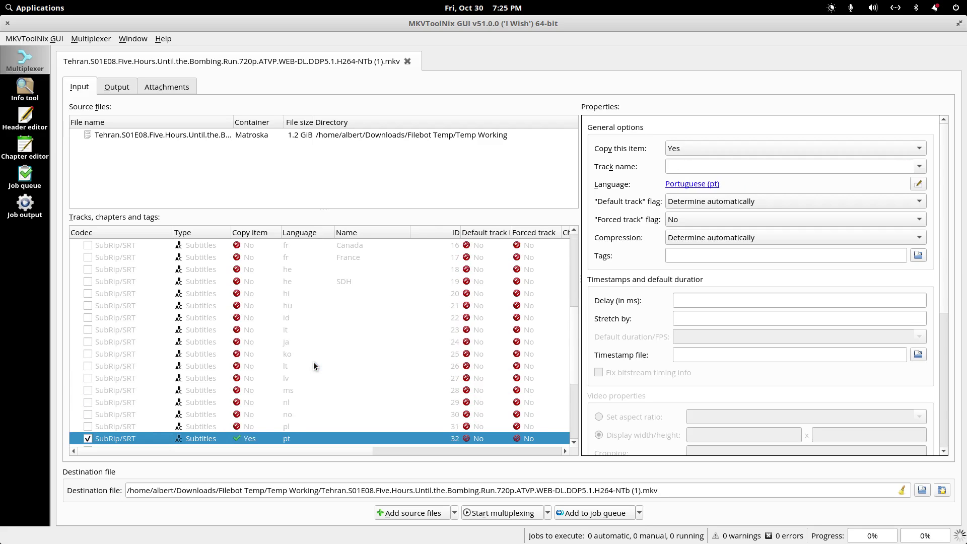
{"action": "key", "text": "Down"}
{"action": "key", "text": "space"}
{"action": "key", "text": "Down"}
{"action": "key", "text": "space"}
Exclude tracks 30 onward, including Thai, Ukrainian, Turkish, Vietnamese and Chinese, then review up to English
{"action": "key", "text": "Down"}
{"action": "key", "text": "space"}
{"action": "key", "text": "Down"}
{"action": "key", "text": "space"}
{"action": "key", "text": "Down"}
{"action": "key", "text": "space"}
{"action": "key", "text": "Down"}
{"action": "key", "text": "space"}
{"action": "key", "text": "Down"}
{"action": "key", "text": "space"}
{"action": "key", "text": "Down"}
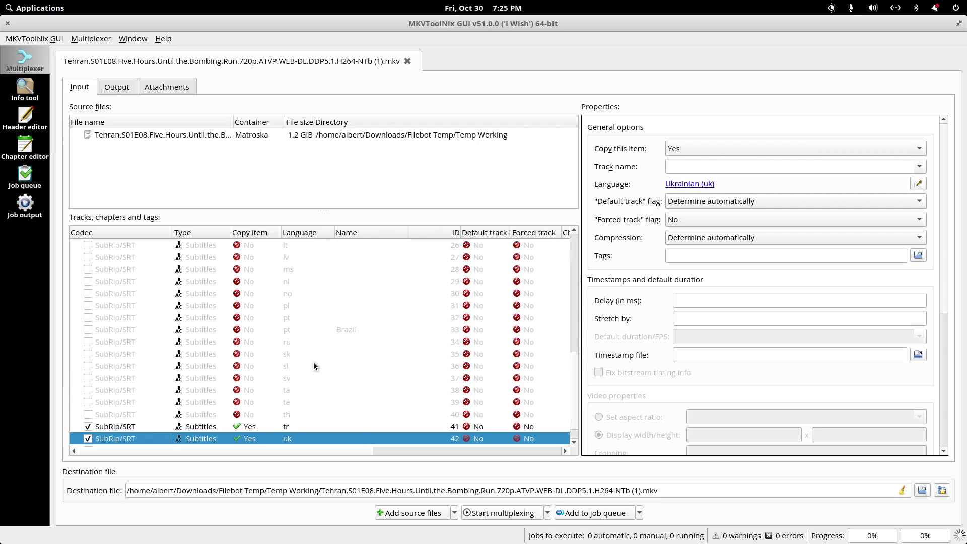
{"action": "key", "text": "space"}
{"action": "key", "text": "Down"}
{"action": "key", "text": "Down"}
{"action": "key", "text": "space"}
{"action": "key", "text": "Down"}
{"action": "key", "text": "Up"}
{"action": "key", "text": "Up"}
{"action": "key", "text": "space"}
{"action": "key", "text": "Down"}
{"action": "key", "text": "Down"}
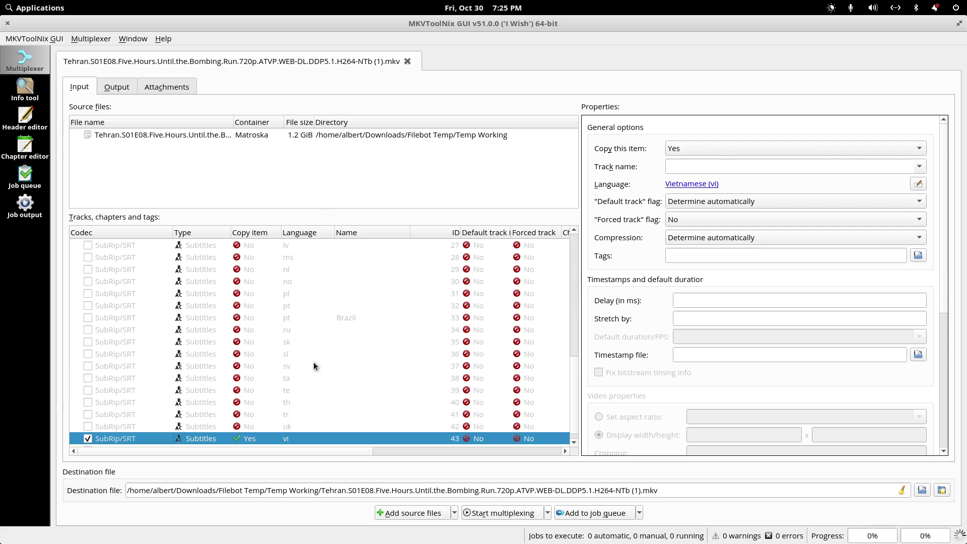
{"action": "key", "text": "Down"}
{"action": "key", "text": "Up"}
{"action": "key", "text": "space"}
{"action": "key", "text": "Down"}
{"action": "key", "text": "space"}
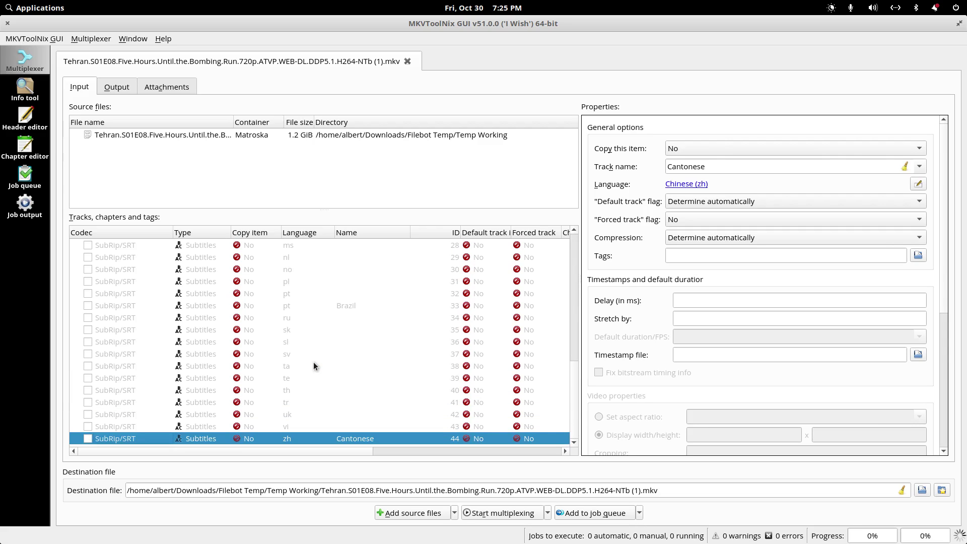
{"action": "key", "text": "Up"}
{"action": "key", "text": "Up"}
{"action": "key", "text": "Up"}
{"action": "key", "text": "Up"}
{"action": "key", "text": "Up"}
{"action": "key", "text": "Up"}
{"action": "key", "text": "Up"}
{"action": "key", "text": "Up"}
{"action": "key", "text": "Up"}
{"action": "key", "text": "Up"}
{"action": "key", "text": "Up"}
{"action": "key", "text": "Up"}
{"action": "key", "text": "Up"}
{"action": "key", "text": "Up"}
{"action": "key", "text": "Up"}
{"action": "key", "text": "Up"}
{"action": "key", "text": "Up"}
{"action": "key", "text": "Up"}
{"action": "key", "text": "Up"}
{"action": "key", "text": "Up"}
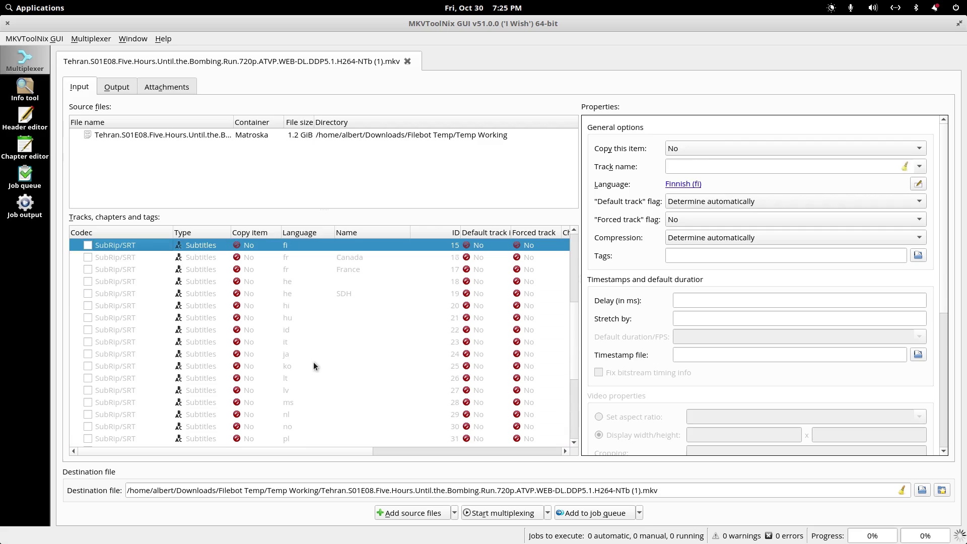
{"action": "key", "text": "Up"}
{"action": "key", "text": "Up"}
{"action": "key", "text": "Up"}
{"action": "key", "text": "Up"}
{"action": "key", "text": "Up"}
{"action": "key", "text": "Up"}
{"action": "key", "text": "Up"}
{"action": "key", "text": "Up"}
{"action": "key", "text": "Up"}
{"action": "key", "text": "Up"}
{"action": "key", "text": "Down"}
{"action": "key", "text": "Down"}
{"action": "key", "text": "Down"}
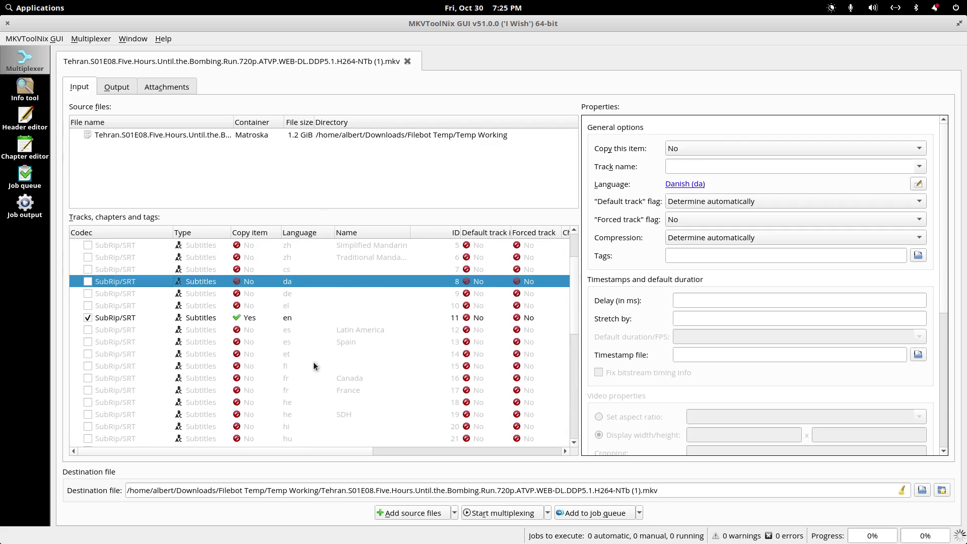
{"action": "key", "text": "Down"}
{"action": "key", "text": "Down"}
{"action": "key", "text": "Down"}
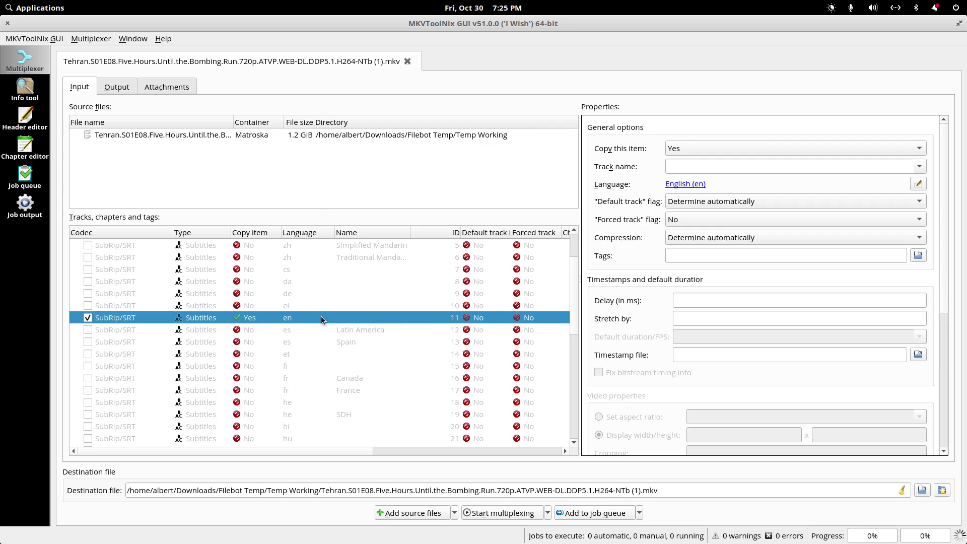
Toggle the Forced subtitle track (ID 2) off and back on so it stays included, then open Multiplexer
{"action": "scroll", "coordinate": [319, 318], "scroll_direction": "up", "scroll_amount": 2}
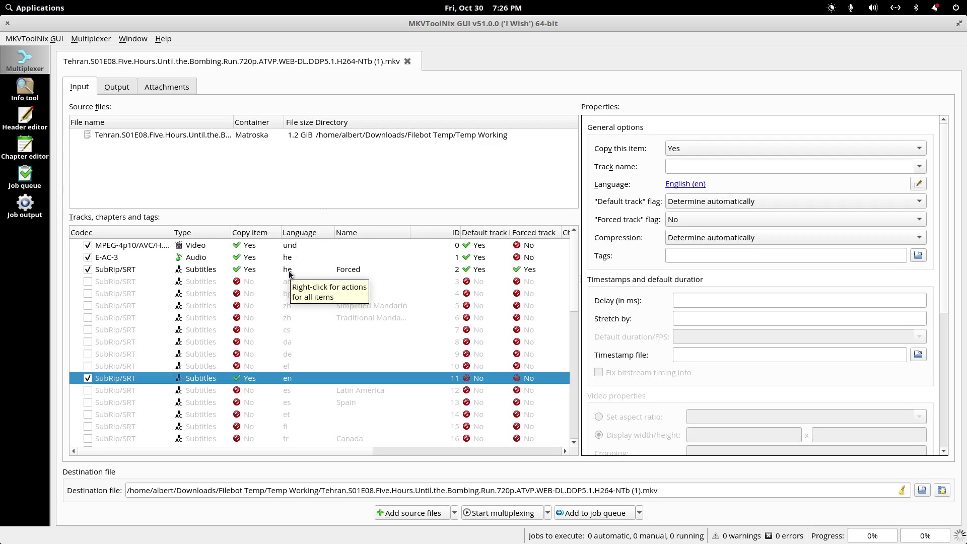
{"action": "left_click", "coordinate": [88, 270]}
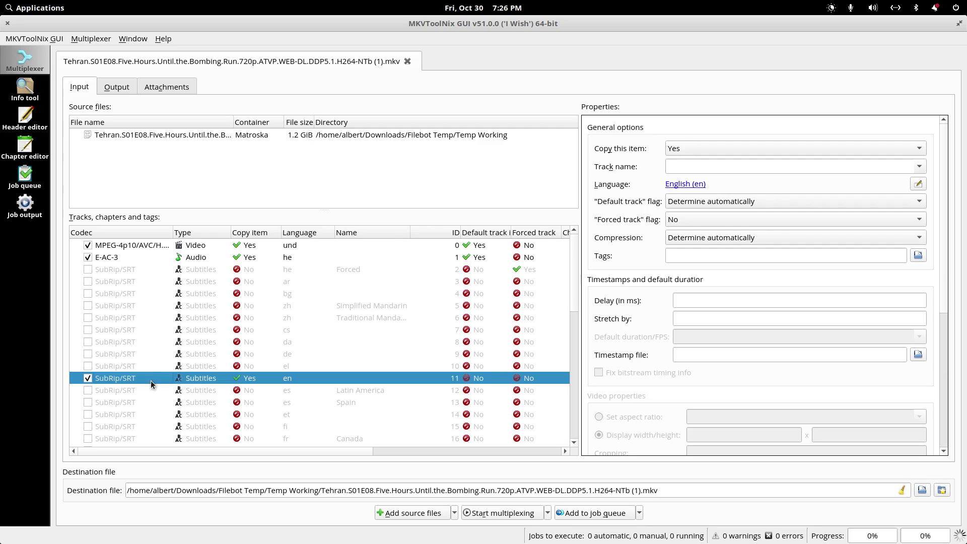
{"action": "left_click", "coordinate": [87, 270]}
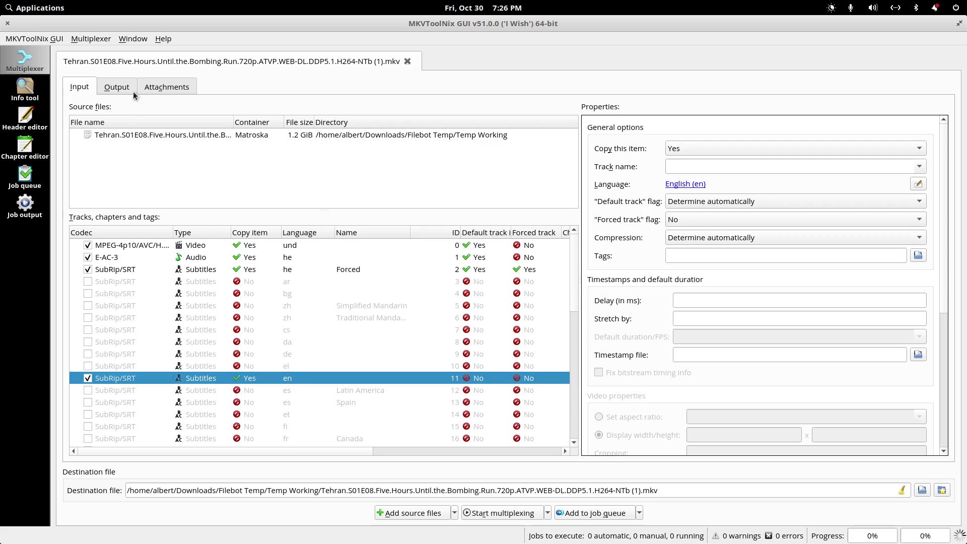
{"action": "left_click", "coordinate": [102, 40]}
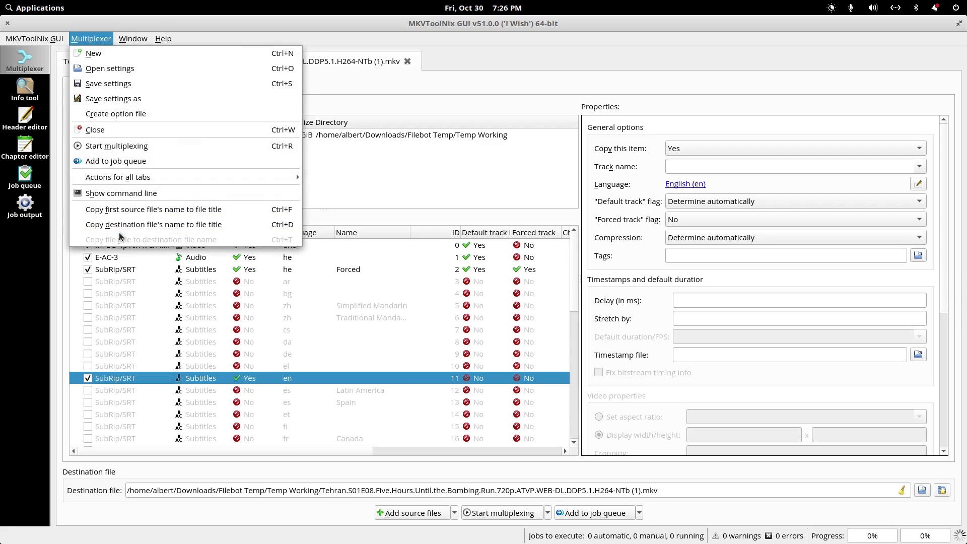
Start multiplexing the Tehran S01E08 file and let it finish at 100%
{"action": "left_click", "coordinate": [116, 146]}
{"action": "mouse_move", "coordinate": [859, 539]}
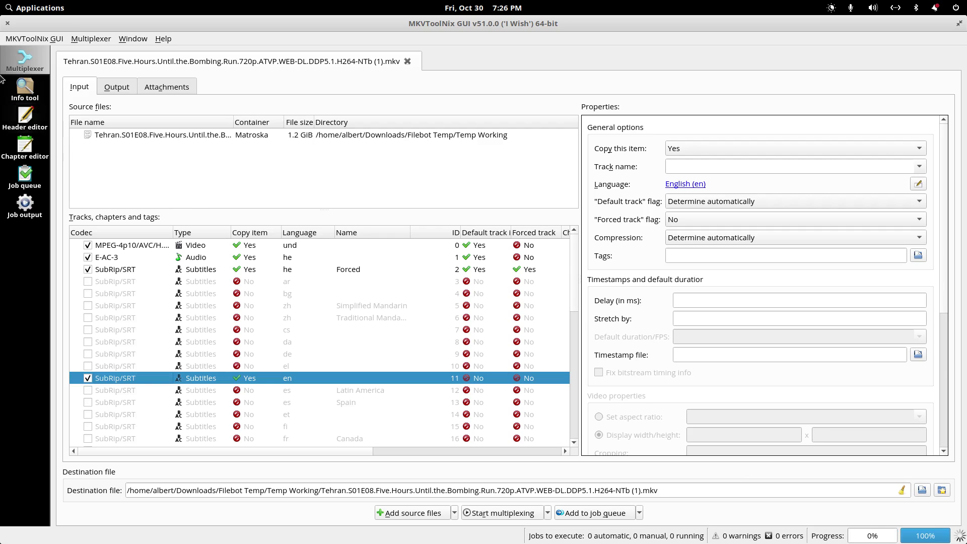
Close MKVToolNix and open the Tehran episode's details in a maximized Plex window
{"action": "left_click", "coordinate": [7, 23]}
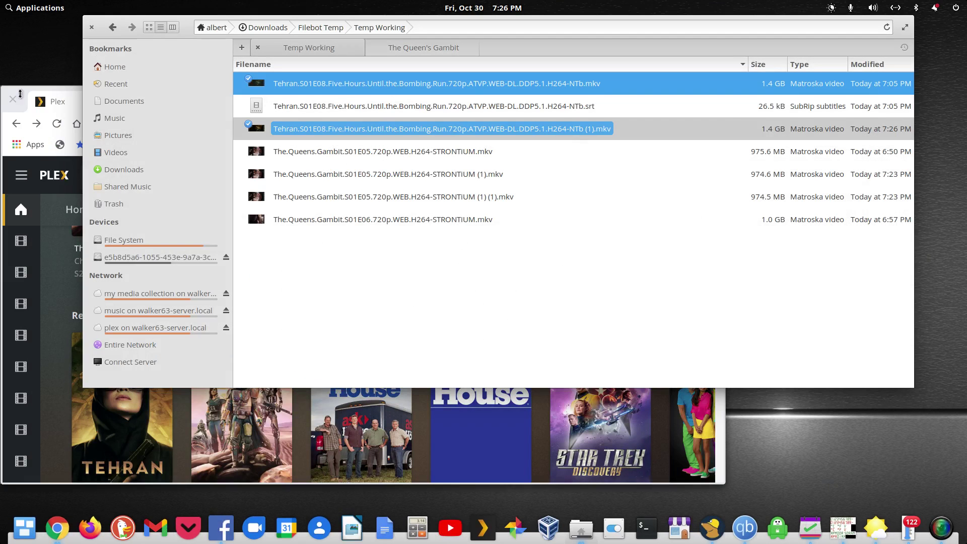
{"action": "left_click", "coordinate": [72, 101]}
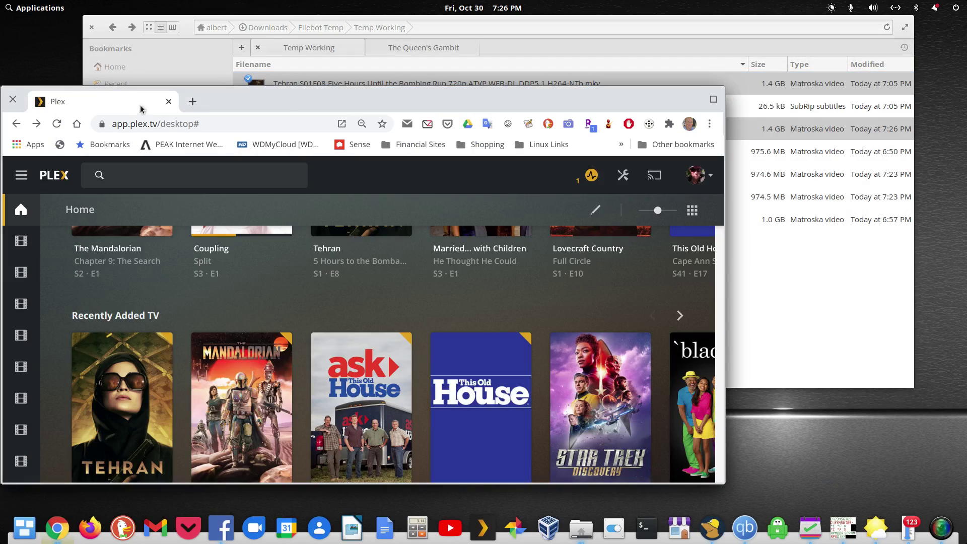
{"action": "double_click", "coordinate": [289, 107]}
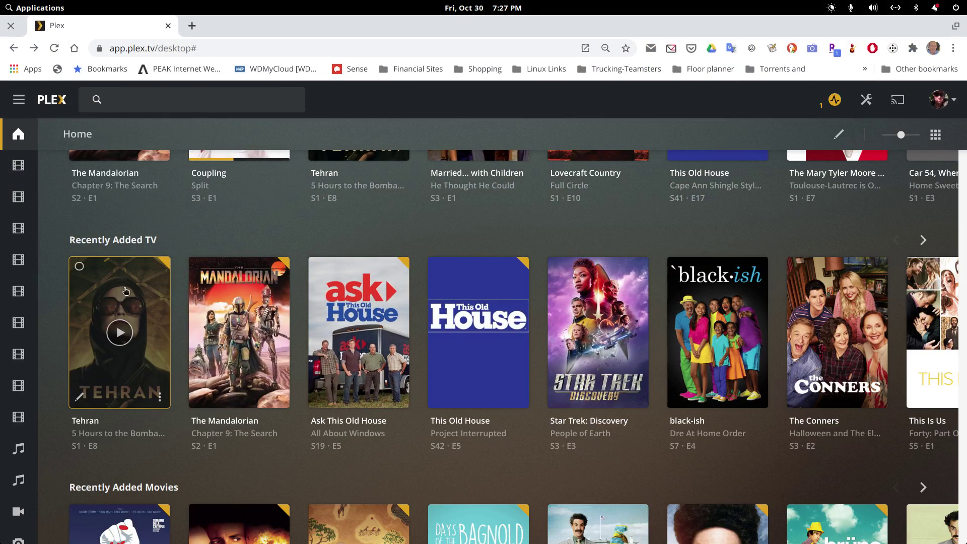
{"action": "left_click", "coordinate": [142, 280]}
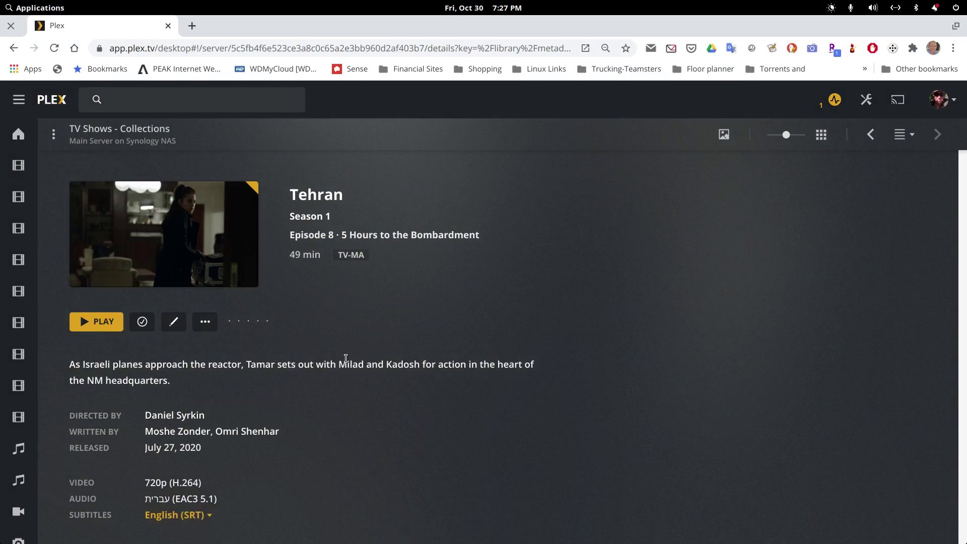
{"action": "scroll", "coordinate": [345, 358], "scroll_direction": "down", "scroll_amount": 1}
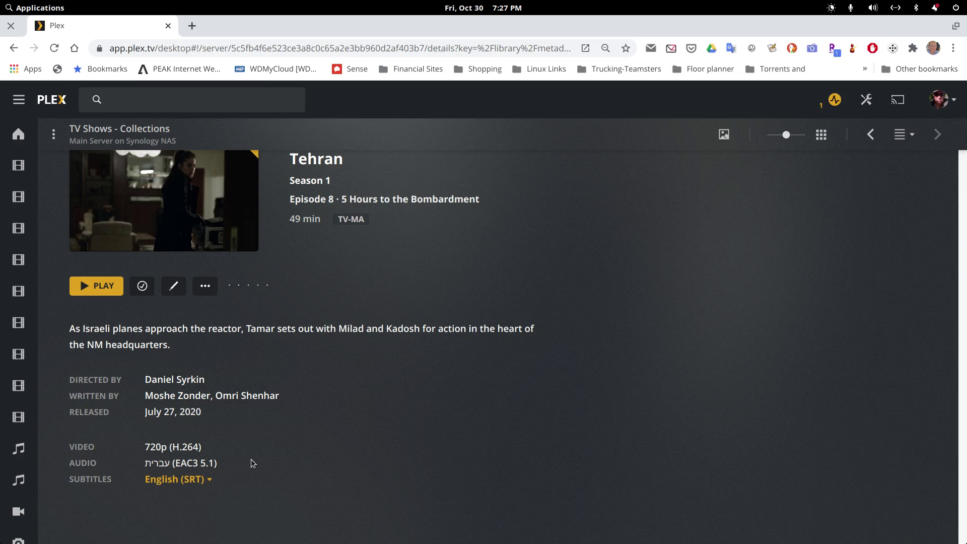
Restore the Plex window to normal size and bring Files back to the front
{"action": "mouse_move", "coordinate": [265, 536]}
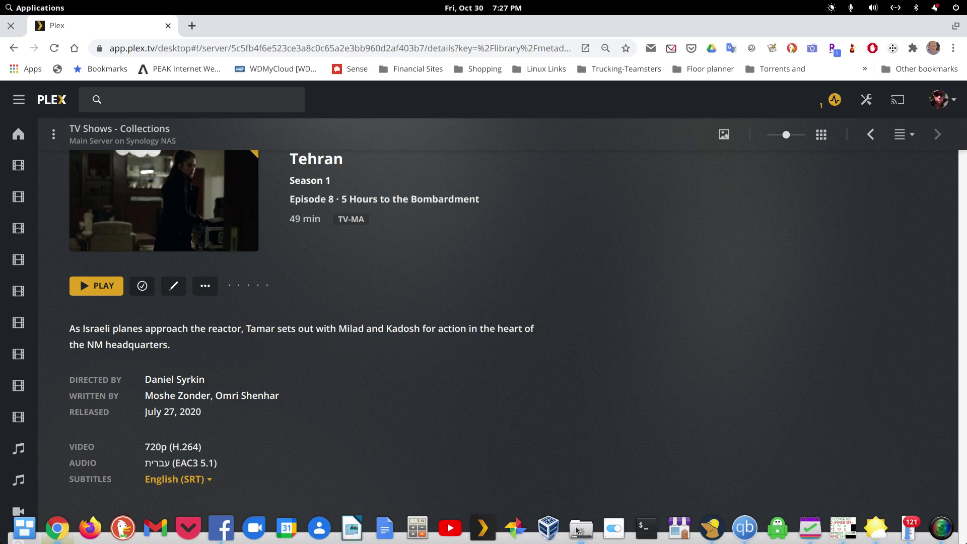
{"action": "double_click", "coordinate": [232, 30]}
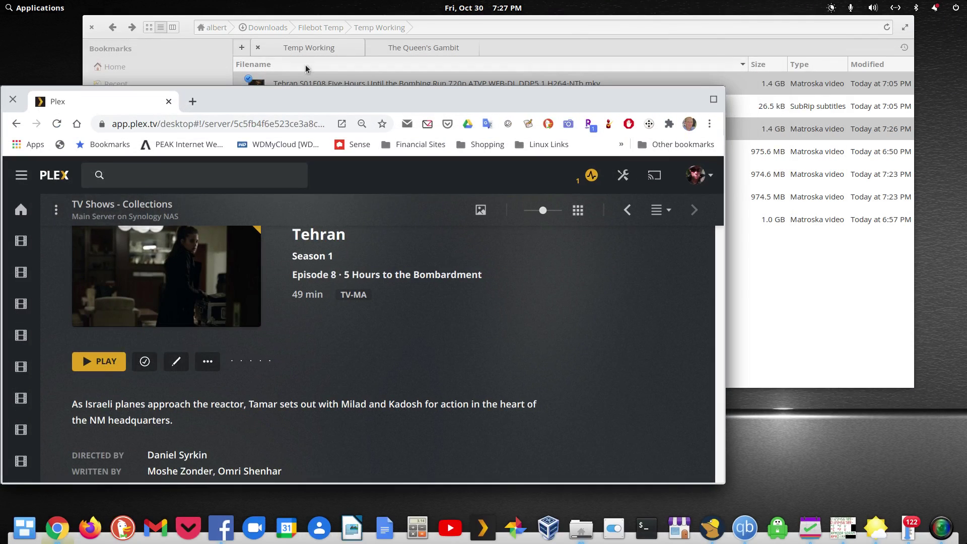
{"action": "left_click", "coordinate": [193, 37]}
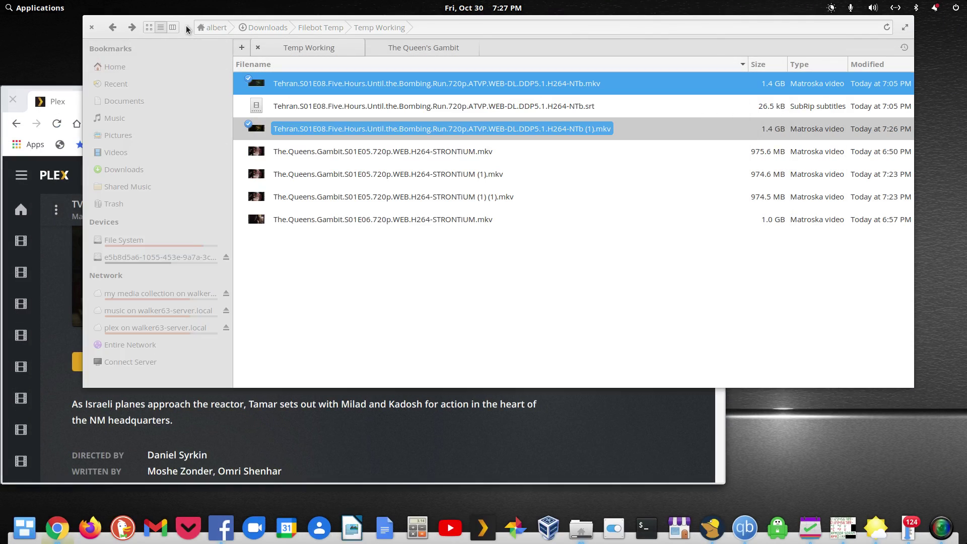
Start renaming the original Tehran video, replacing the dot after Tehran with ' - S01E08 -'
{"action": "left_click", "coordinate": [472, 355]}
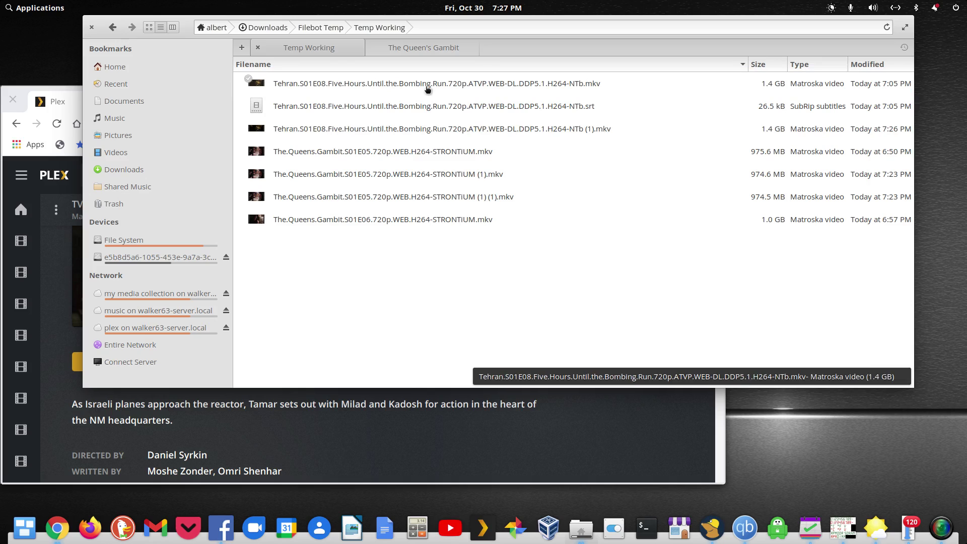
{"action": "right_click", "coordinate": [426, 89]}
{"action": "left_click", "coordinate": [484, 211]}
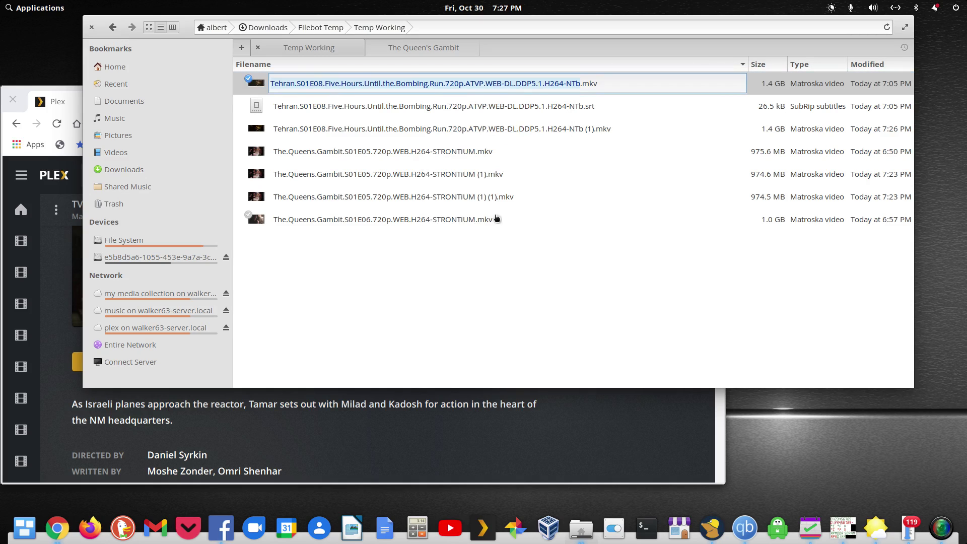
{"action": "key", "text": "Home"}
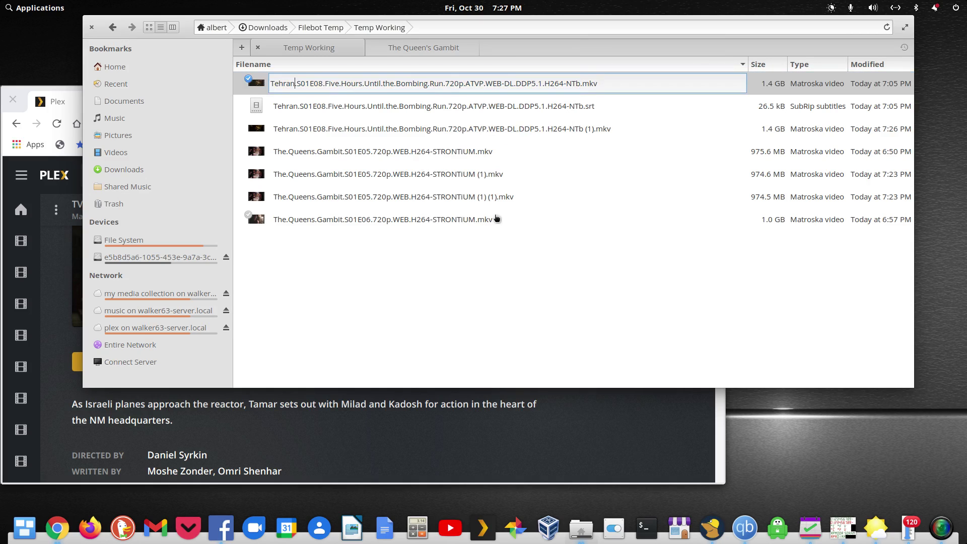
{"action": "key", "text": "Delete"}
{"action": "type", "text": "- S01E08"}
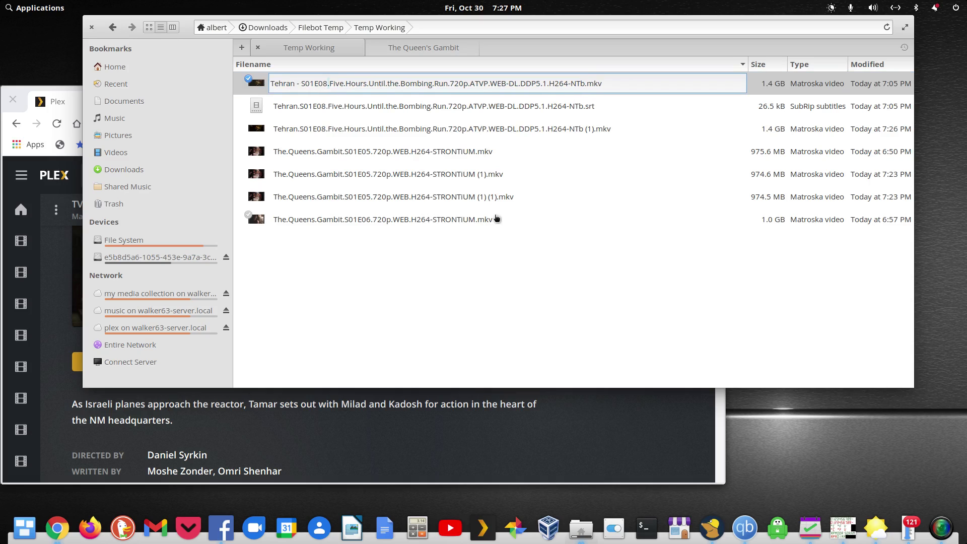
{"action": "type", "text": " -"}
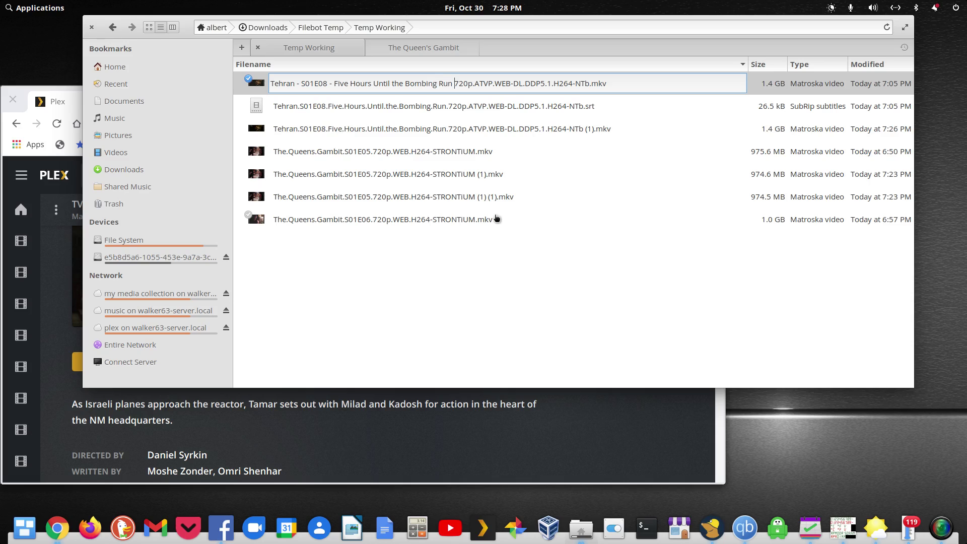
Finish the name 'Tehran - S01E08 - Five Hours Until the Bombing Run - 720p…H264-NTb.mkv' and confirm
{"action": "type", "text": "-"}
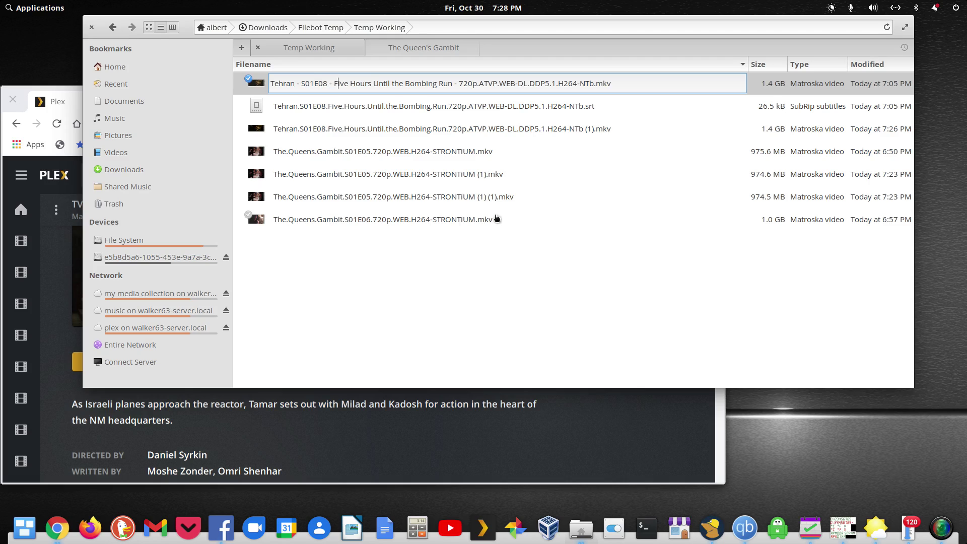
{"action": "key", "text": "Right"}
{"action": "key", "text": "ctrl+Right"}
{"action": "key", "text": "ctrl+Right"}
{"action": "key", "text": "Left"}
{"action": "key", "text": "Right"}
{"action": "key", "text": "Right"}
{"action": "key", "text": "Right"}
{"action": "key", "text": "Right"}
{"action": "key", "text": "Right"}
{"action": "key", "text": "Left"}
{"action": "key", "text": "Left"}
{"action": "key", "text": "Left"}
{"action": "key", "text": "Left"}
{"action": "key", "text": "Left"}
{"action": "key", "text": "Left"}
{"action": "key", "text": "Left"}
{"action": "key", "text": "Left"}
{"action": "key", "text": "Right"}
{"action": "key", "text": "Left"}
{"action": "key", "text": "shift+Left"}
{"action": "key", "text": "shift+Left"}
{"action": "key", "text": "shift+Left"}
{"action": "key", "text": "shift+Left"}
{"action": "key", "text": "shift+Left"}
{"action": "key", "text": "shift+Left"}
{"action": "key", "text": "shift+Left"}
{"action": "key", "text": "shift+Left"}
{"action": "key", "text": "shift+Left"}
{"action": "key", "text": "shift+Left"}
{"action": "key", "text": "shift+Left"}
{"action": "key", "text": "shift+Left"}
{"action": "key", "text": "shift+Left"}
{"action": "key", "text": "shift+Left"}
{"action": "key", "text": "shift+Left"}
{"action": "key", "text": "shift+Left"}
{"action": "key", "text": "shift+Left"}
{"action": "key", "text": "shift+Left"}
{"action": "key", "text": "shift+Left"}
{"action": "key", "text": "shift+Left"}
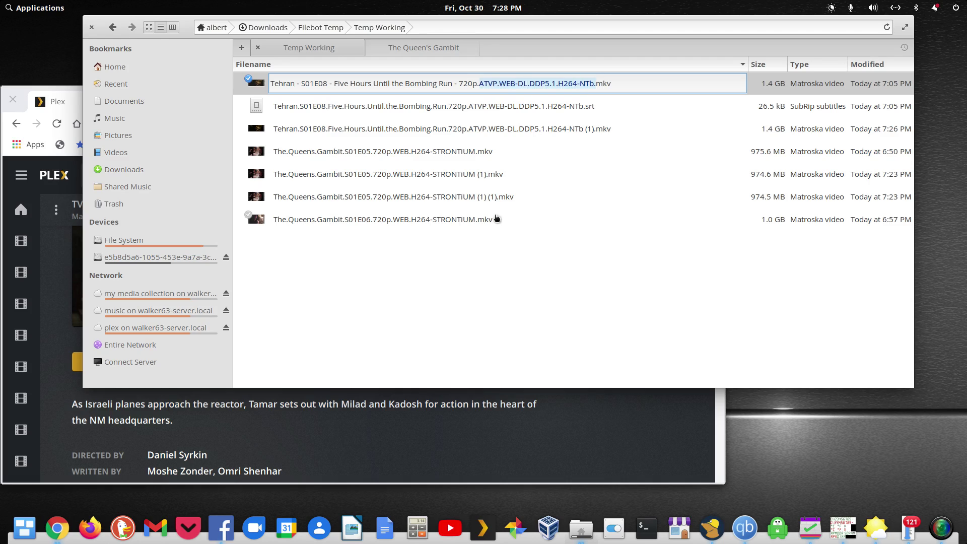
{"action": "key", "text": "shift+Left"}
{"action": "key", "text": "shift+Left"}
{"action": "key", "text": "shift+Left"}
{"action": "key", "text": "shift+Left"}
{"action": "key", "text": "shift+Left"}
{"action": "key", "text": "shift+Left"}
{"action": "key", "text": "shift+Left"}
{"action": "key", "text": "shift+Left"}
{"action": "key", "text": "shift+Left"}
{"action": "key", "text": "shift+Left"}
{"action": "key", "text": "shift+Left"}
{"action": "key", "text": "shift+Left"}
{"action": "key", "text": "shift+Left"}
{"action": "key", "text": "shift+Left"}
{"action": "key", "text": "shift+Left"}
{"action": "key", "text": "shift+Left"}
{"action": "key", "text": "shift+Left"}
{"action": "key", "text": "shift+Left"}
{"action": "key", "text": "shift+Left"}
{"action": "key", "text": "shift+Left"}
{"action": "key", "text": "ctrl+c"}
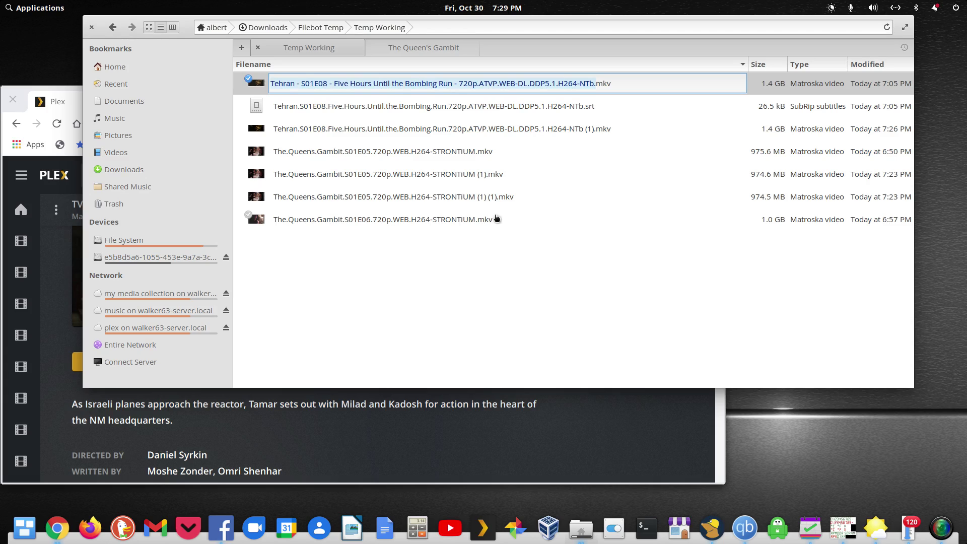
{"action": "key", "text": "Return"}
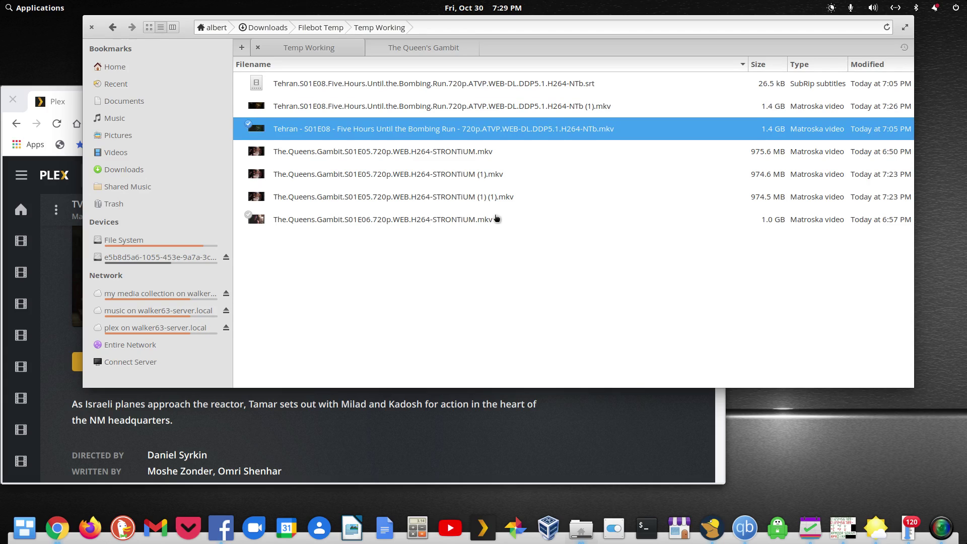
Rename the Tehran subtitle to the episode's new name ending in .eng.forced.srt
{"action": "key", "text": "Up"}
{"action": "key", "text": "Up"}
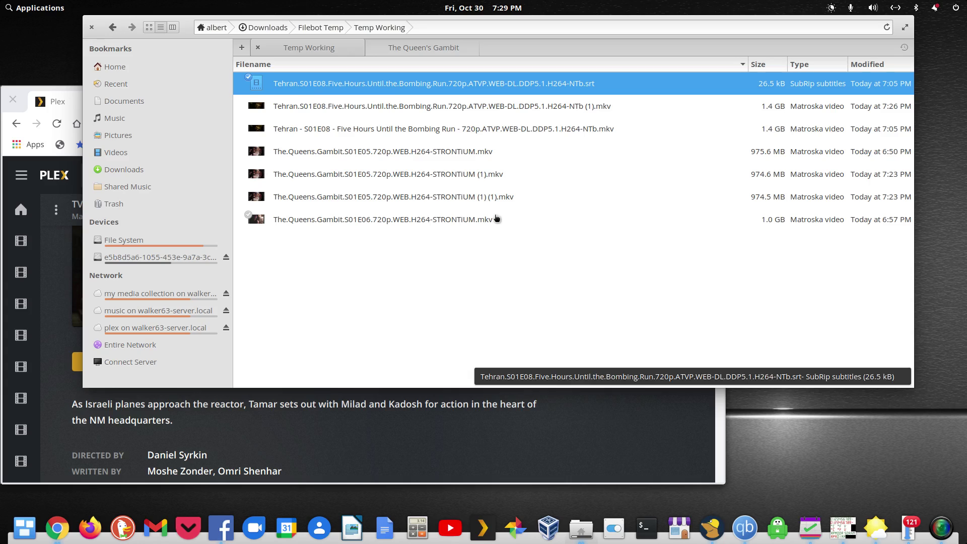
{"action": "key", "text": "F2"}
{"action": "key", "text": "ctrl+v"}
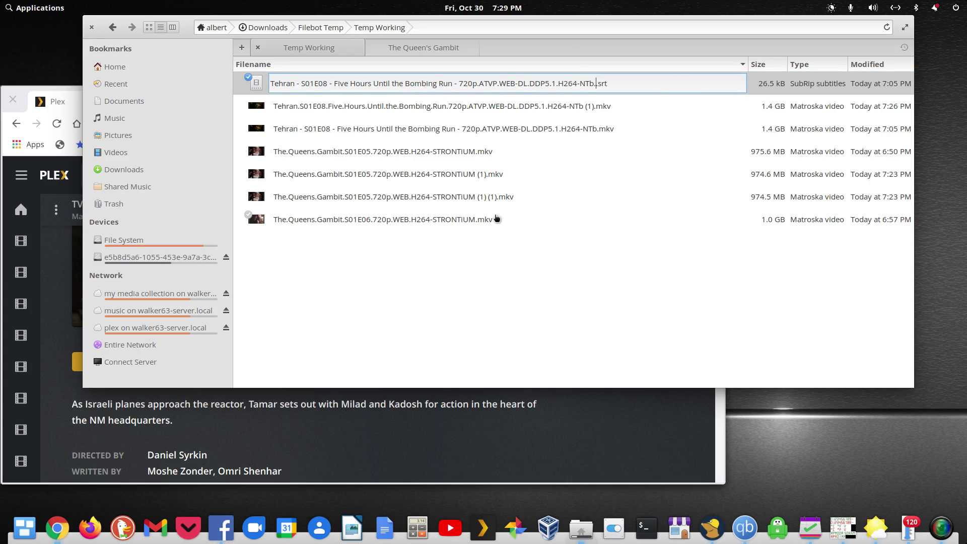
{"action": "type", "text": ".eng.forced."}
{"action": "key", "text": "Return"}
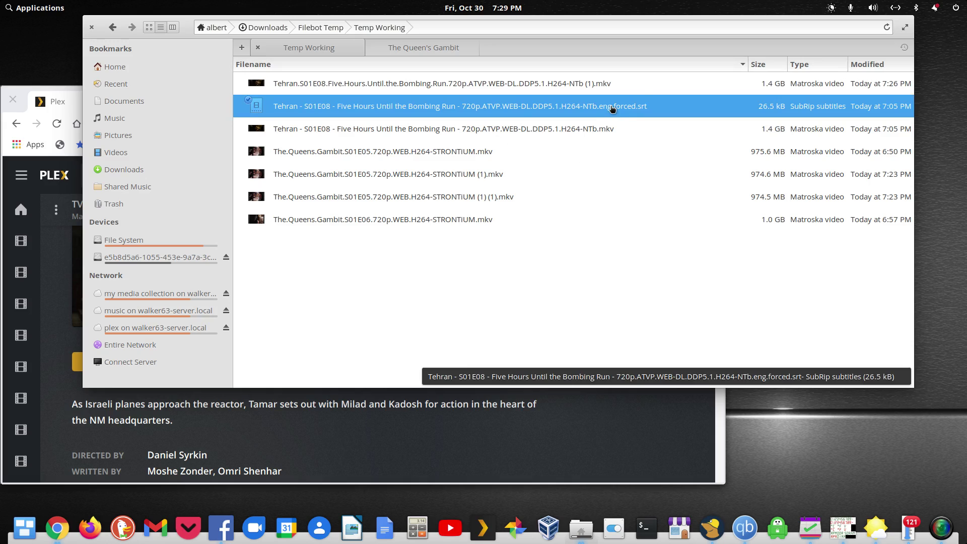
Maximize Plex, review the server's Languages subtitle settings, then return to Home
{"action": "left_click", "coordinate": [67, 102]}
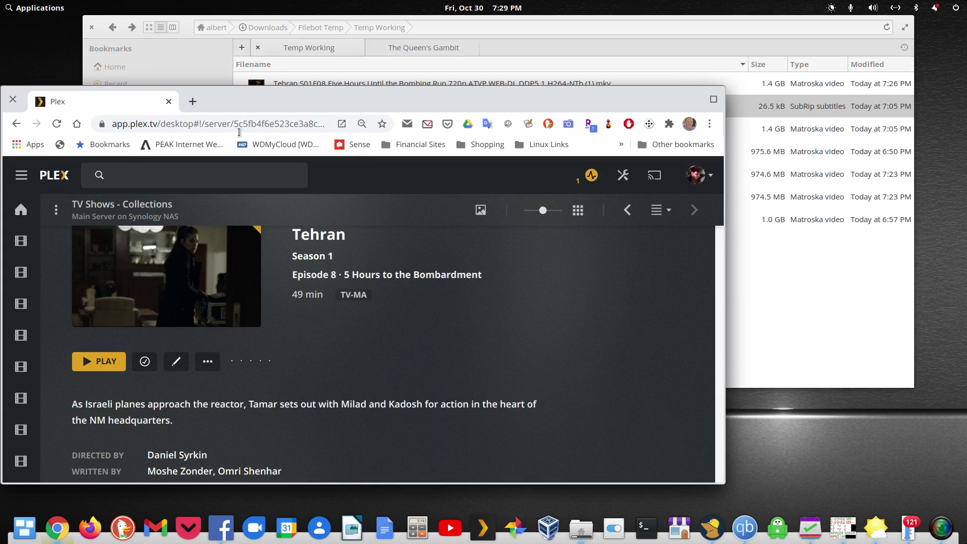
{"action": "double_click", "coordinate": [677, 92]}
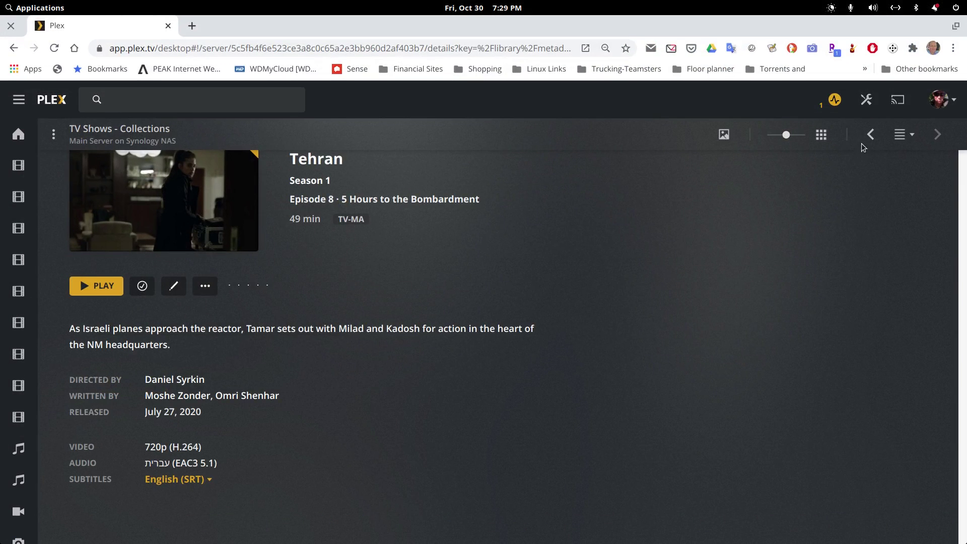
{"action": "left_click", "coordinate": [862, 101]}
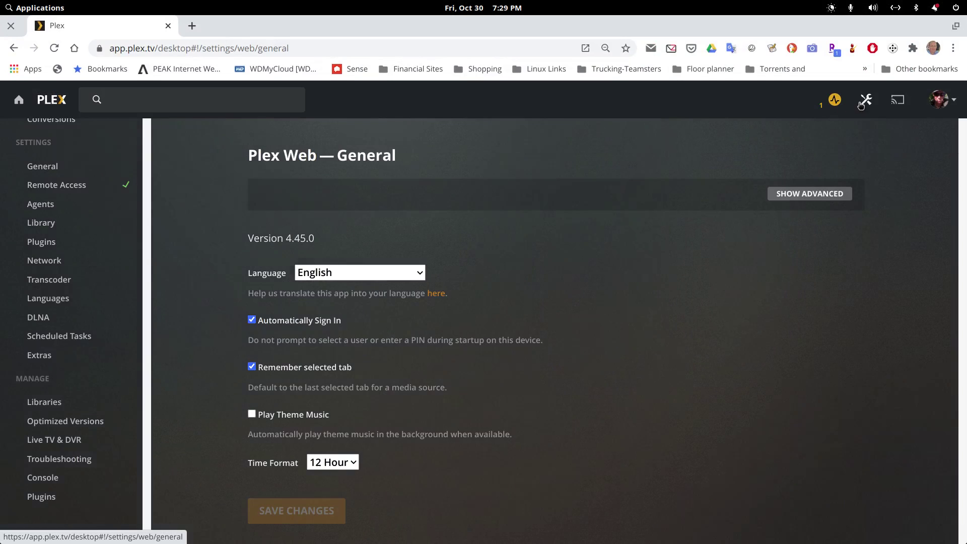
{"action": "scroll", "coordinate": [162, 355], "scroll_direction": "down", "scroll_amount": 1}
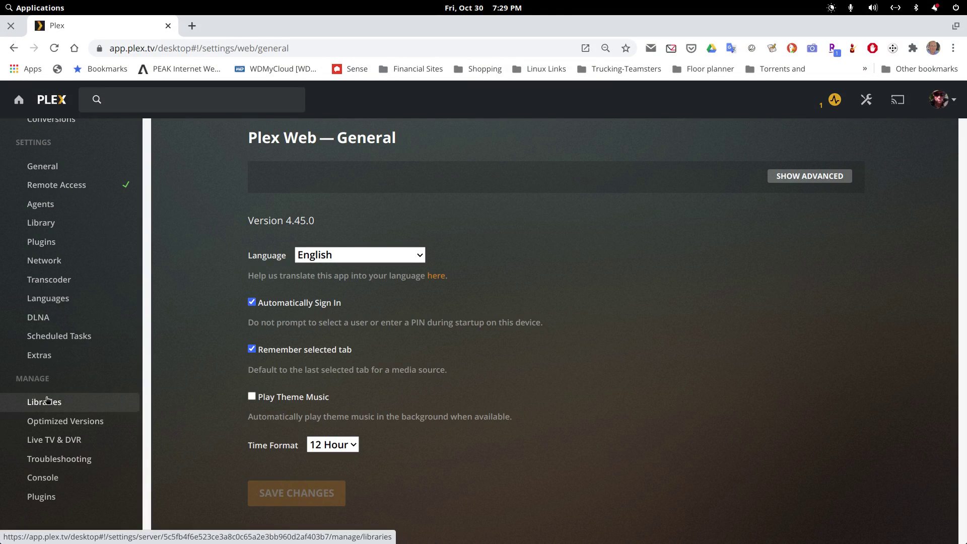
{"action": "left_click", "coordinate": [51, 298]}
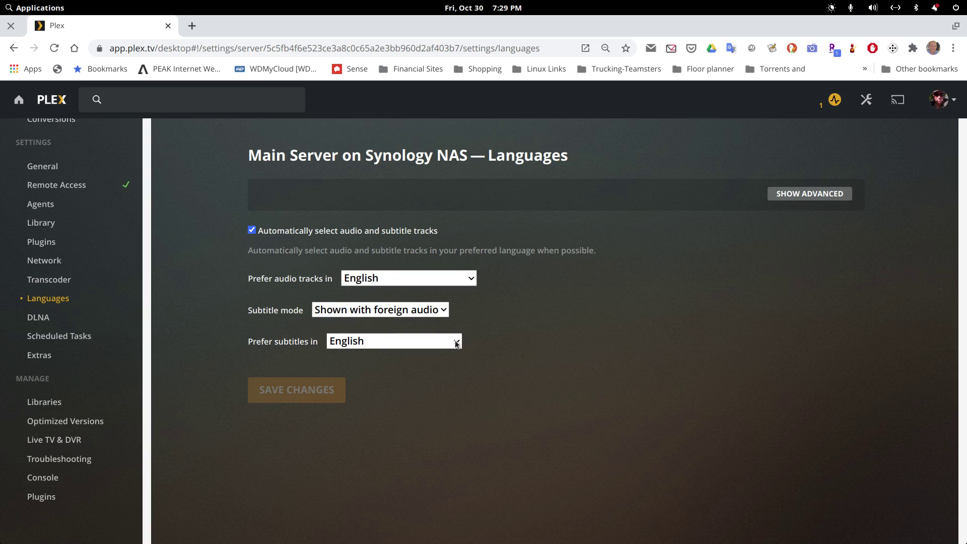
{"action": "left_click", "coordinate": [18, 102]}
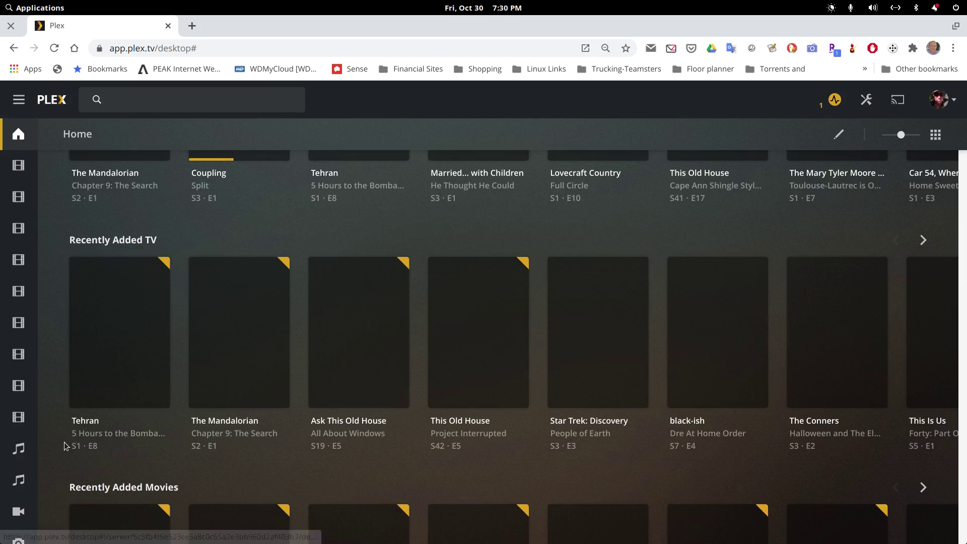
Browse TV Shows - Collections to Messiah (2020) and check Episode 1's English SRT External subtitles
{"action": "scroll", "coordinate": [64, 438], "scroll_direction": "down", "scroll_amount": 2}
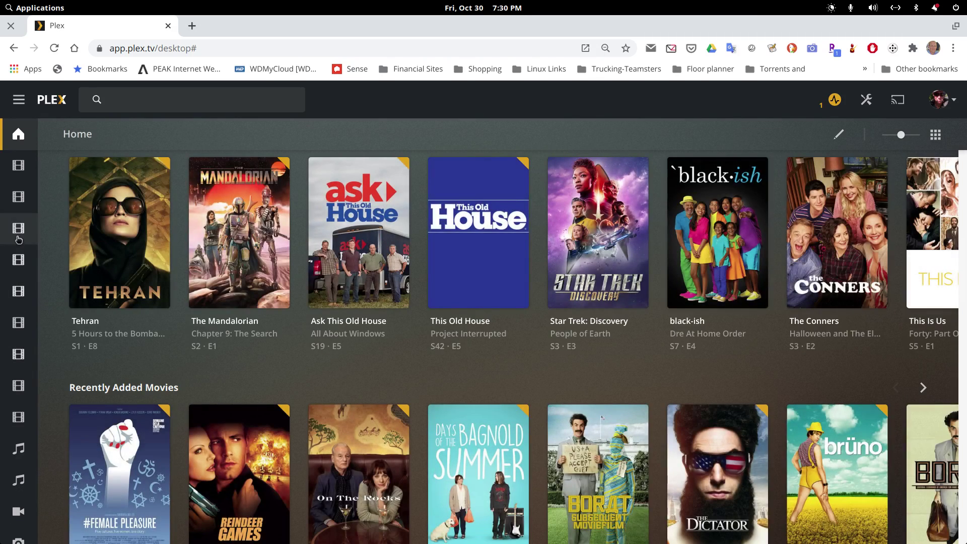
{"action": "mouse_move", "coordinate": [20, 259]}
{"action": "scroll", "coordinate": [54, 407], "scroll_direction": "down", "scroll_amount": 4}
{"action": "scroll", "coordinate": [54, 407], "scroll_direction": "down", "scroll_amount": 3}
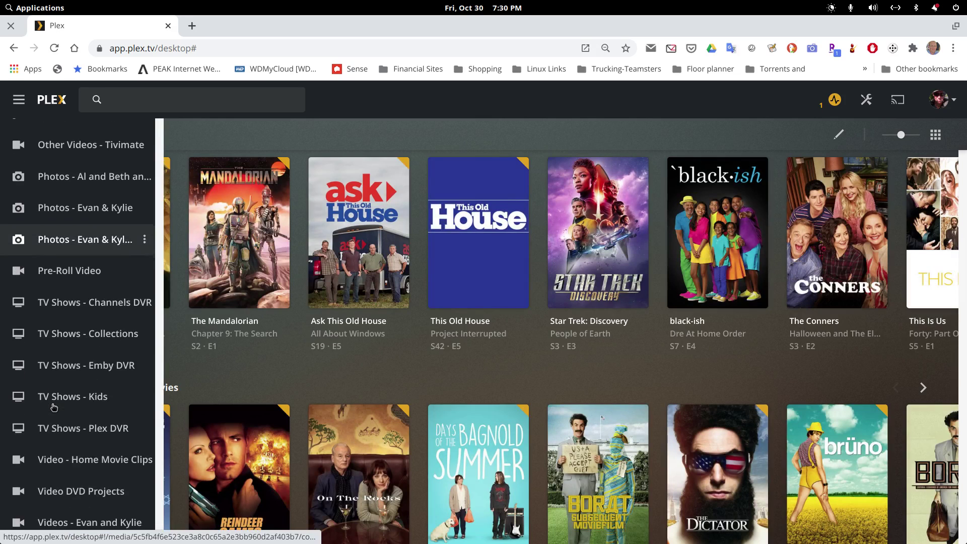
{"action": "scroll", "coordinate": [72, 401], "scroll_direction": "down", "scroll_amount": 2}
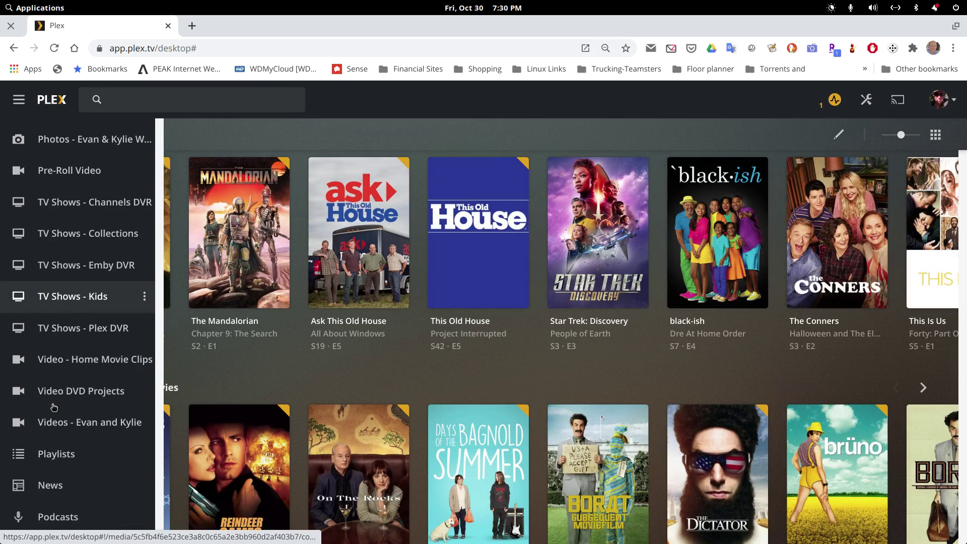
{"action": "left_click", "coordinate": [89, 232]}
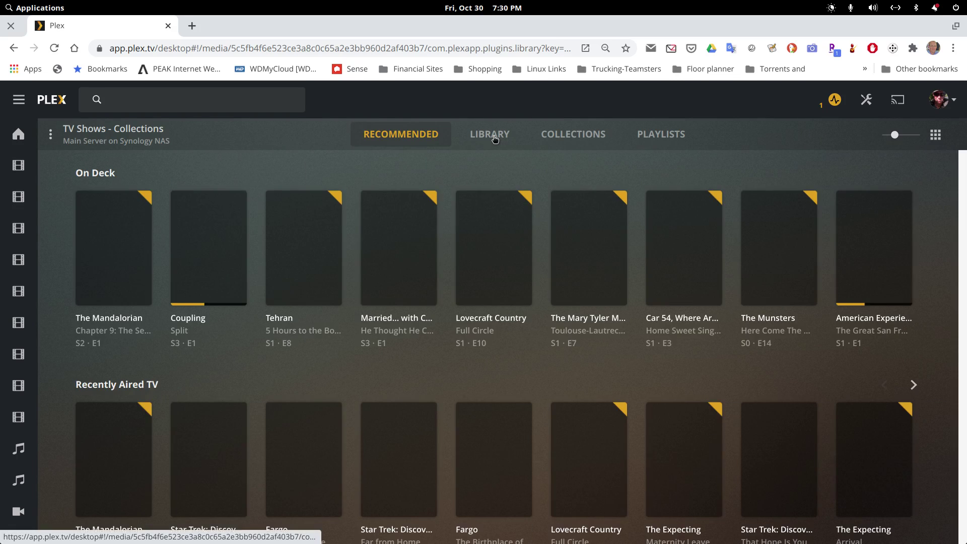
{"action": "left_click", "coordinate": [495, 139]}
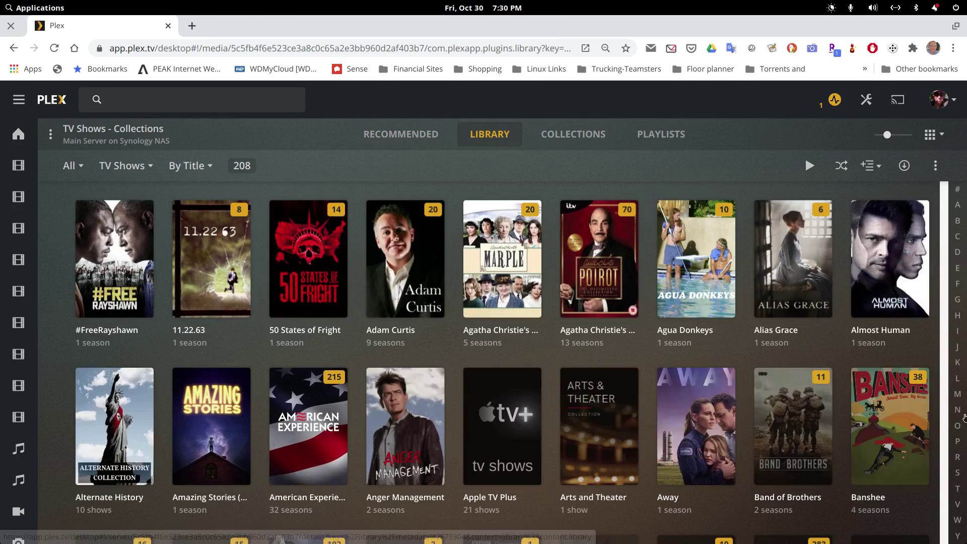
{"action": "left_click", "coordinate": [957, 395]}
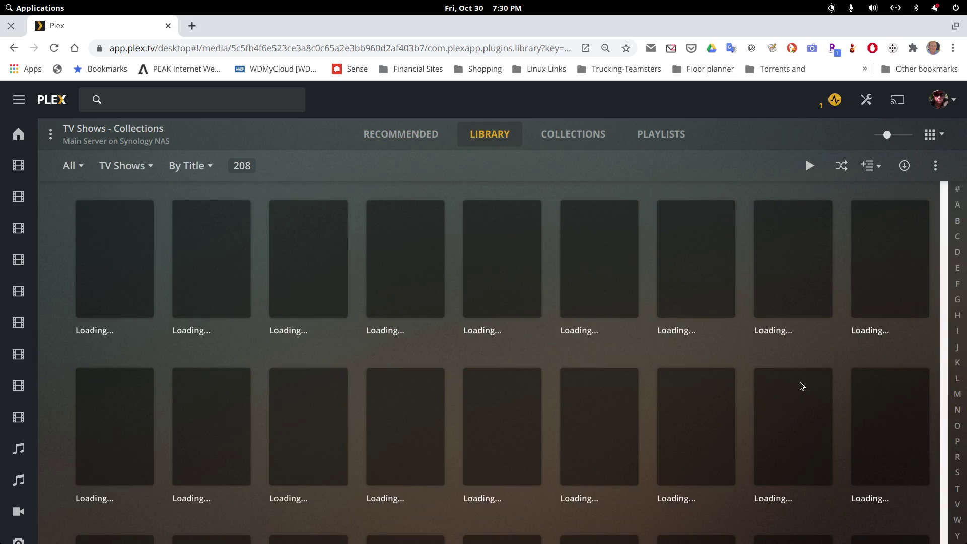
{"action": "mouse_move", "coordinate": [796, 380]}
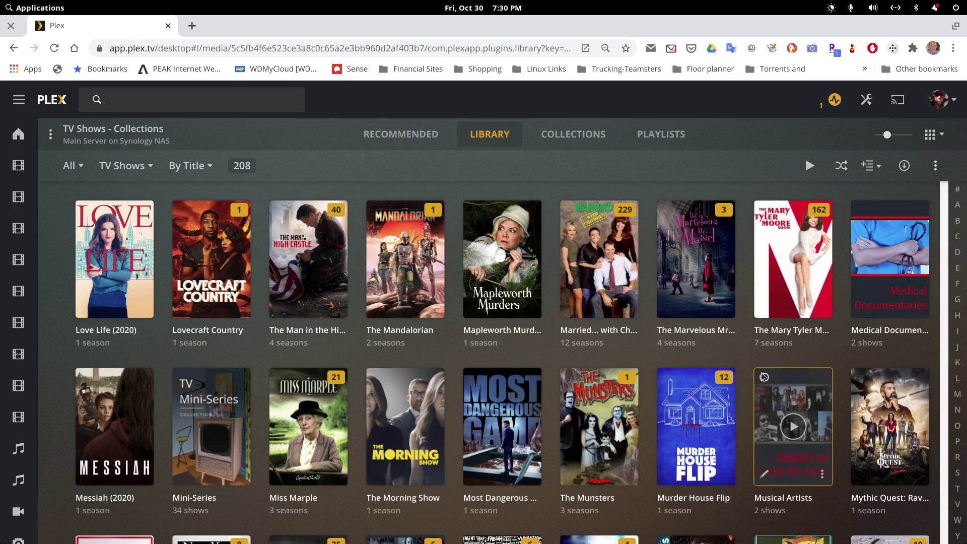
{"action": "scroll", "coordinate": [670, 363], "scroll_direction": "down", "scroll_amount": 2}
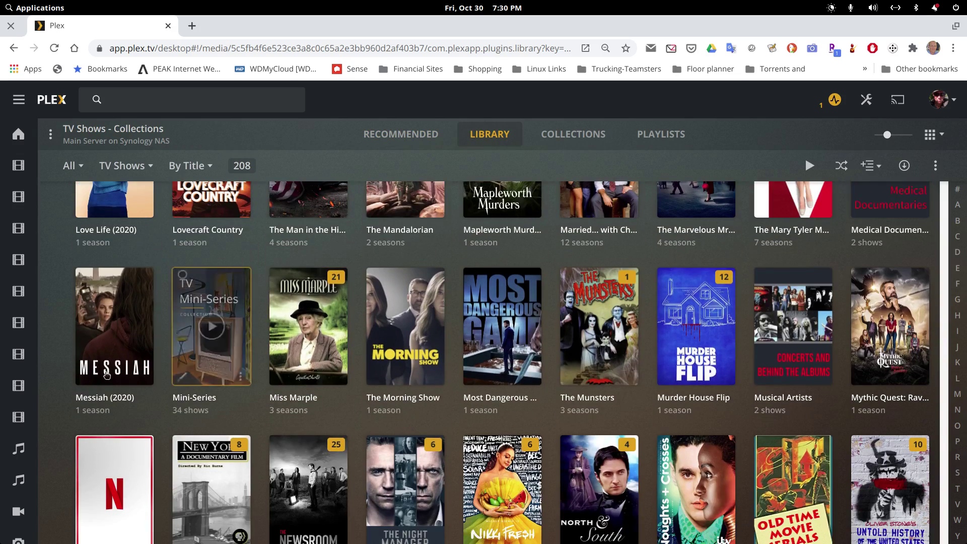
{"action": "left_click", "coordinate": [149, 302]}
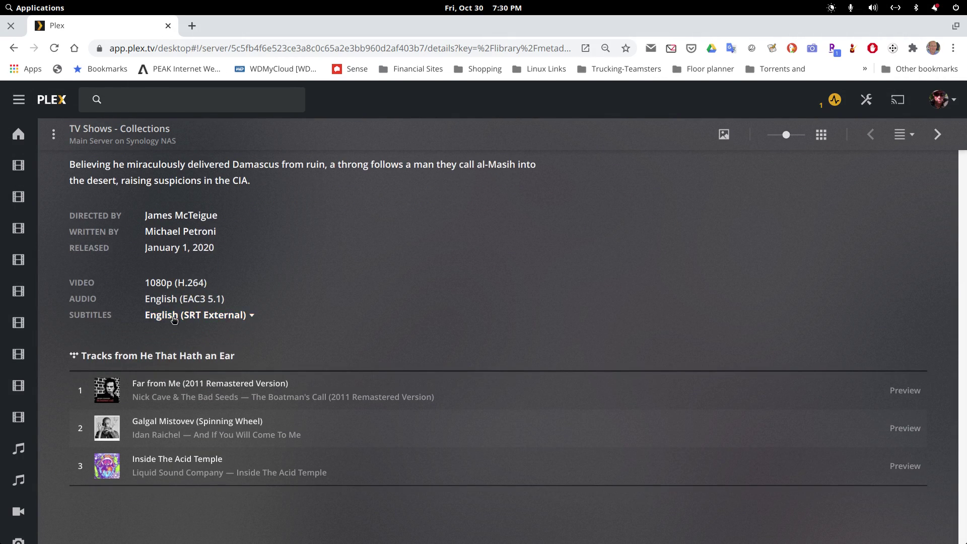
{"action": "scroll", "coordinate": [277, 325], "scroll_direction": "up", "scroll_amount": 5}
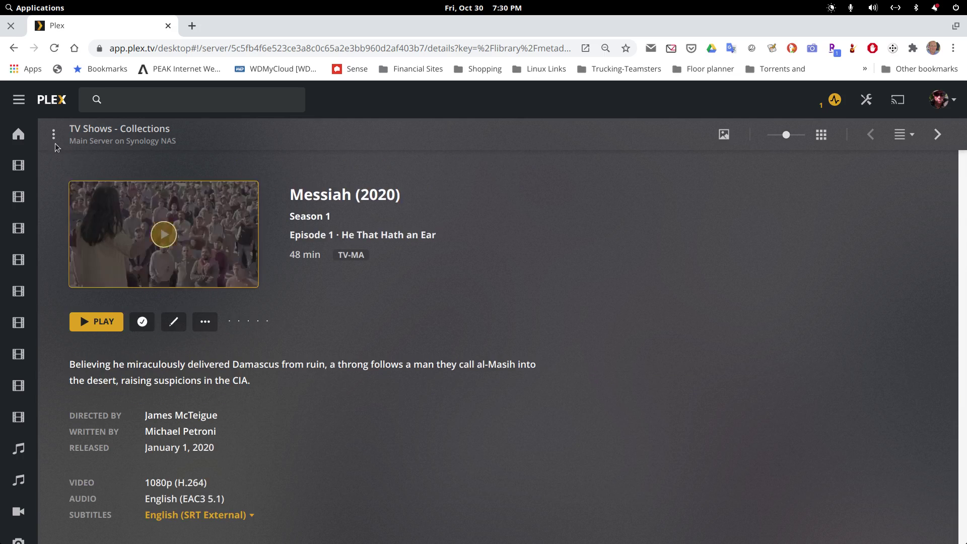
Return to Messiah Season 1 and open Episode 9 'God Is Greater' to confirm English Forced subtitles
{"action": "left_click", "coordinate": [14, 49]}
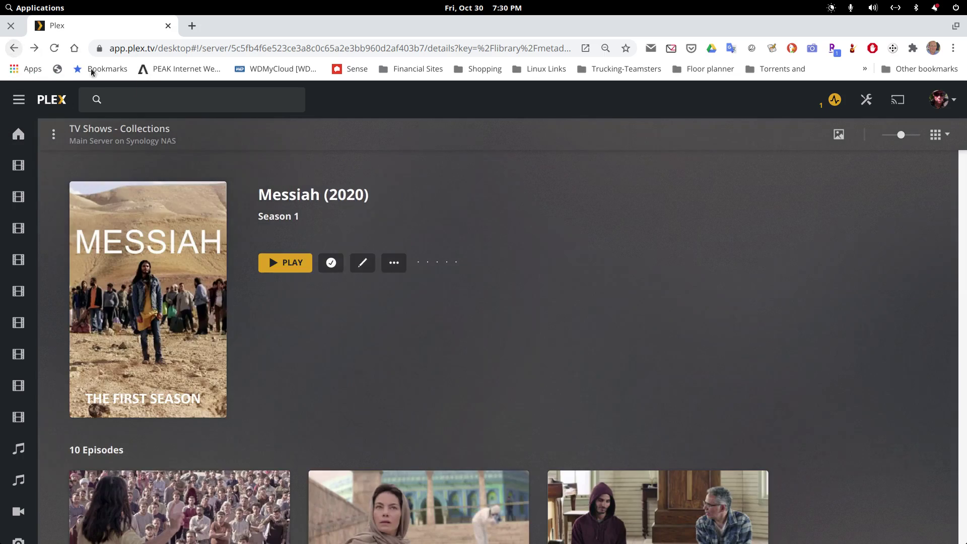
{"action": "scroll", "coordinate": [409, 327], "scroll_direction": "down", "scroll_amount": 2}
{"action": "scroll", "coordinate": [410, 328], "scroll_direction": "down", "scroll_amount": 8}
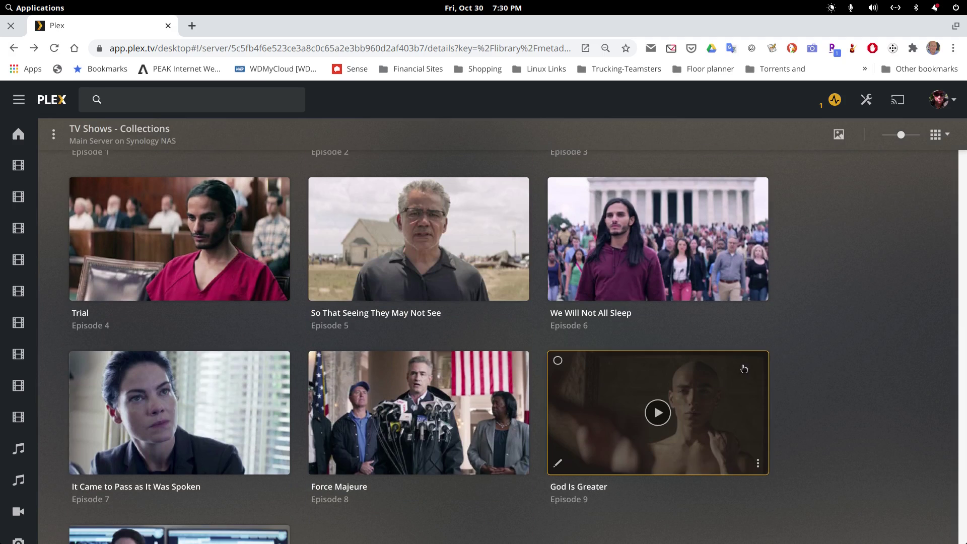
{"action": "left_click", "coordinate": [746, 372]}
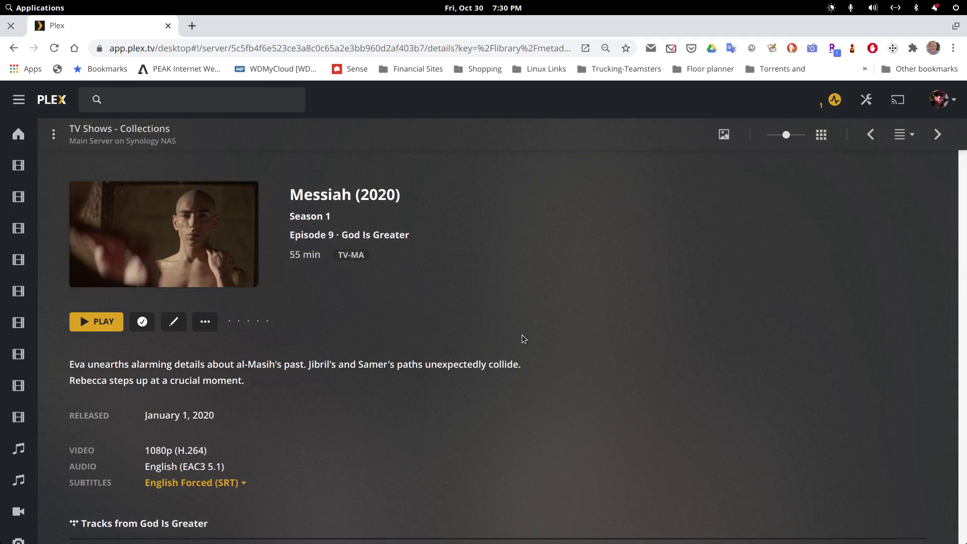
{"action": "scroll", "coordinate": [523, 338], "scroll_direction": "down", "scroll_amount": 3}
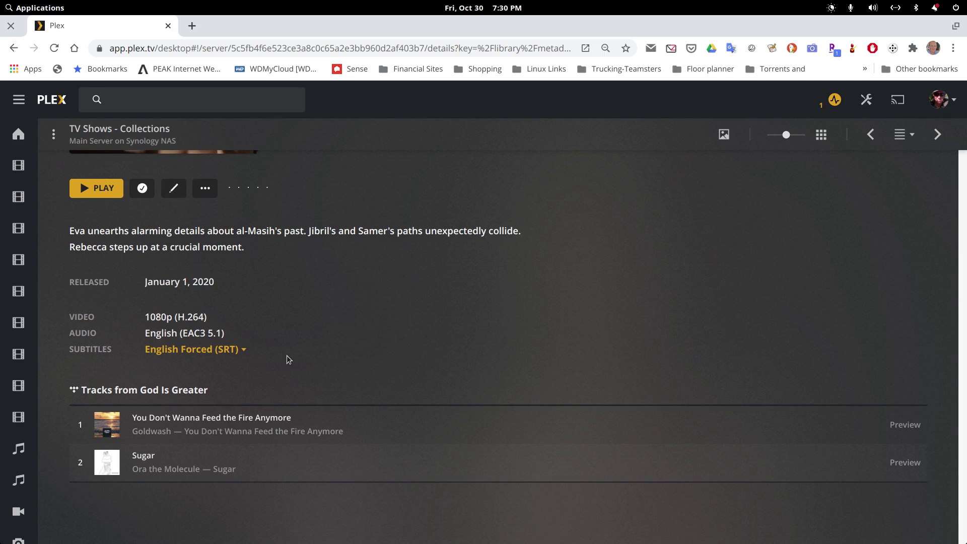
{"action": "scroll", "coordinate": [286, 355], "scroll_direction": "up", "scroll_amount": 3}
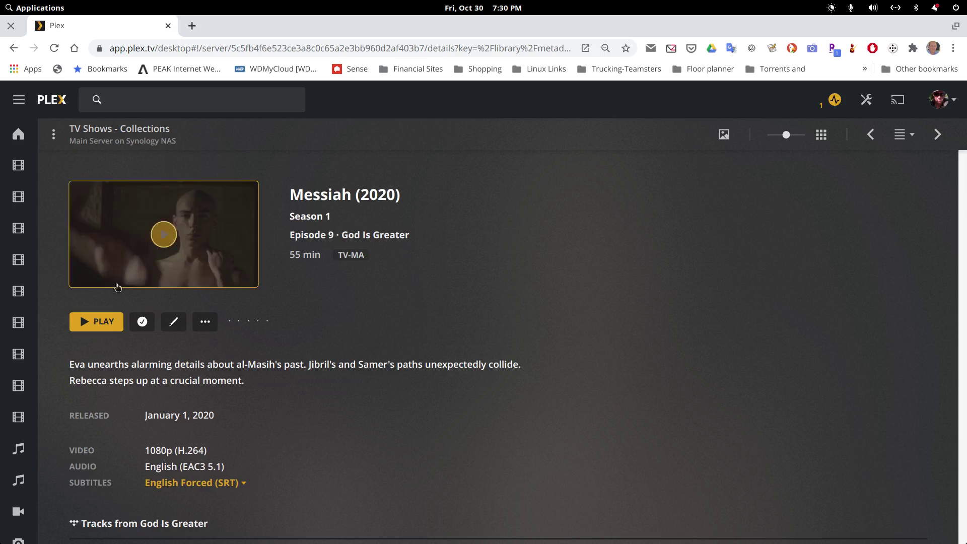
{"action": "scroll", "coordinate": [408, 391], "scroll_direction": "down", "scroll_amount": 3}
{"action": "scroll", "coordinate": [405, 391], "scroll_direction": "up", "scroll_amount": 3}
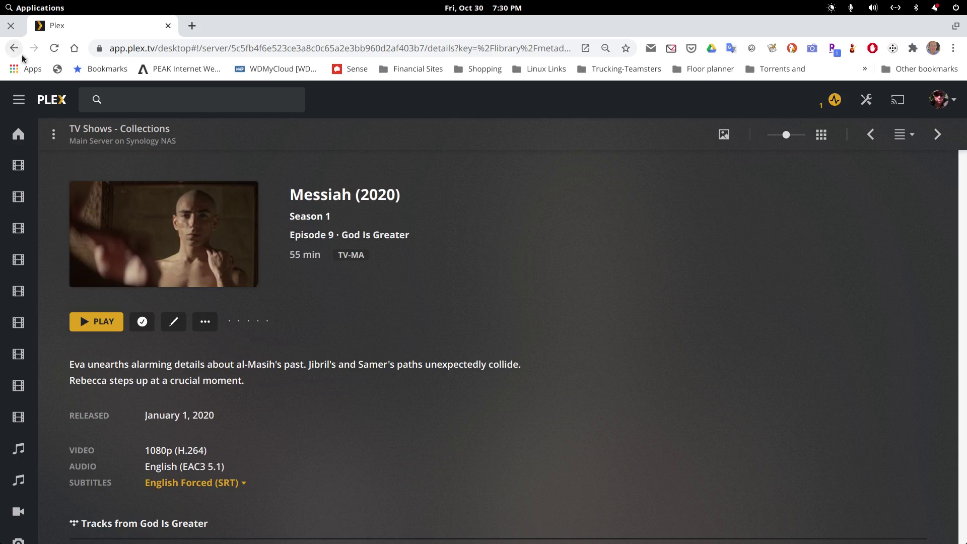
Restore the Chrome window and raise Files showing the Temp Working folder
{"action": "double_click", "coordinate": [366, 32]}
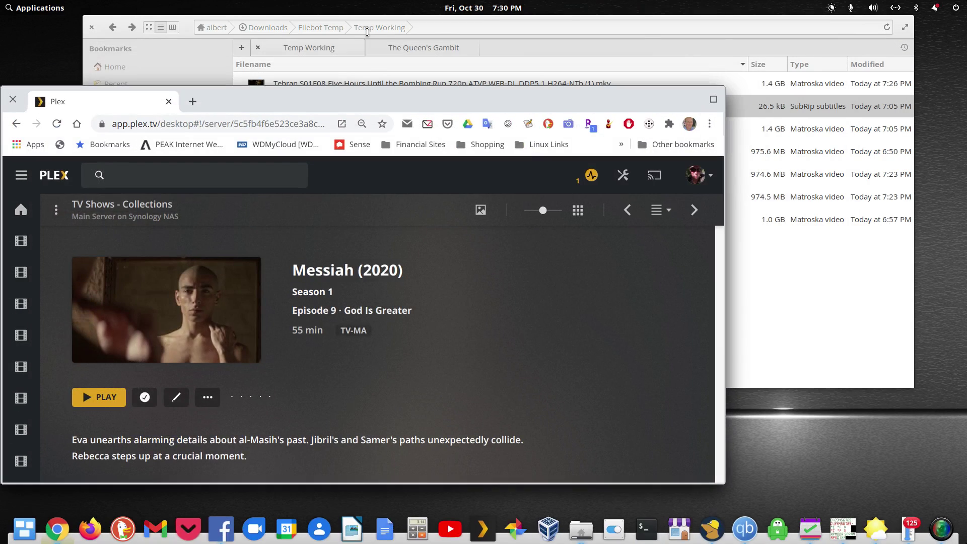
{"action": "left_click", "coordinate": [185, 29]}
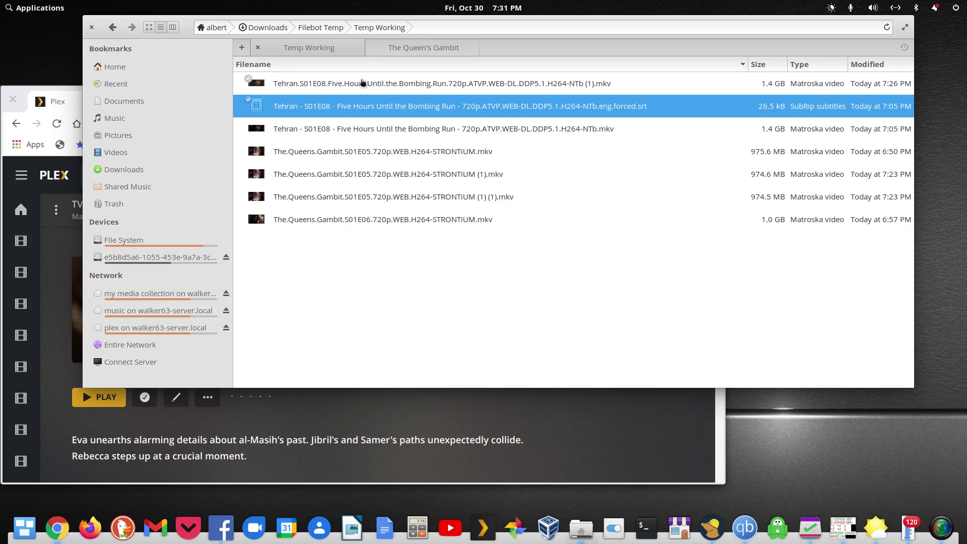
{"action": "right_click", "coordinate": [363, 83]}
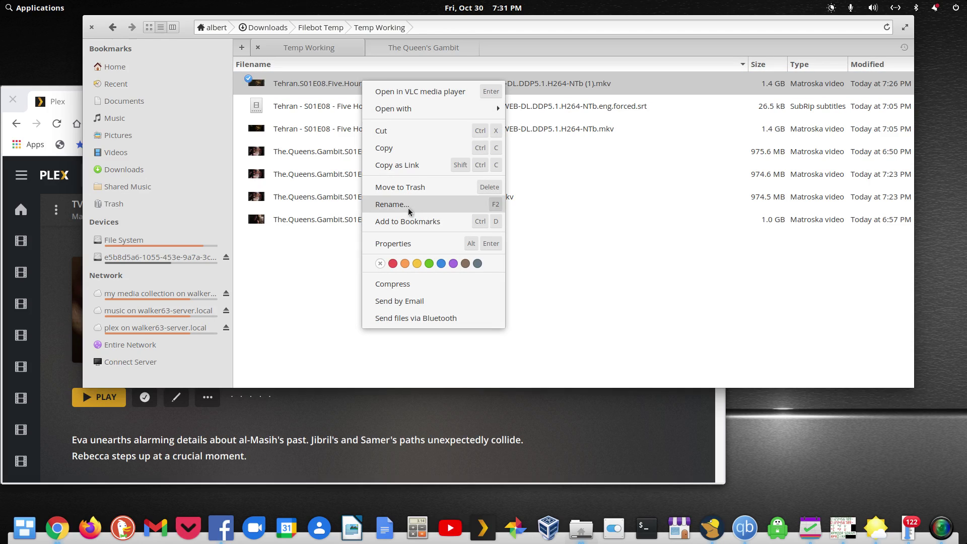
{"action": "mouse_move", "coordinate": [397, 110]}
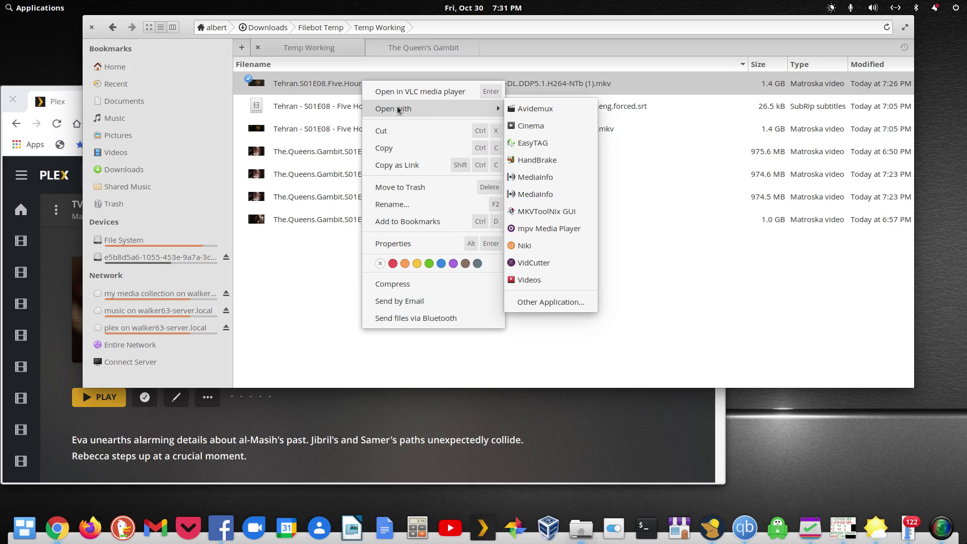
{"action": "left_click", "coordinate": [554, 212]}
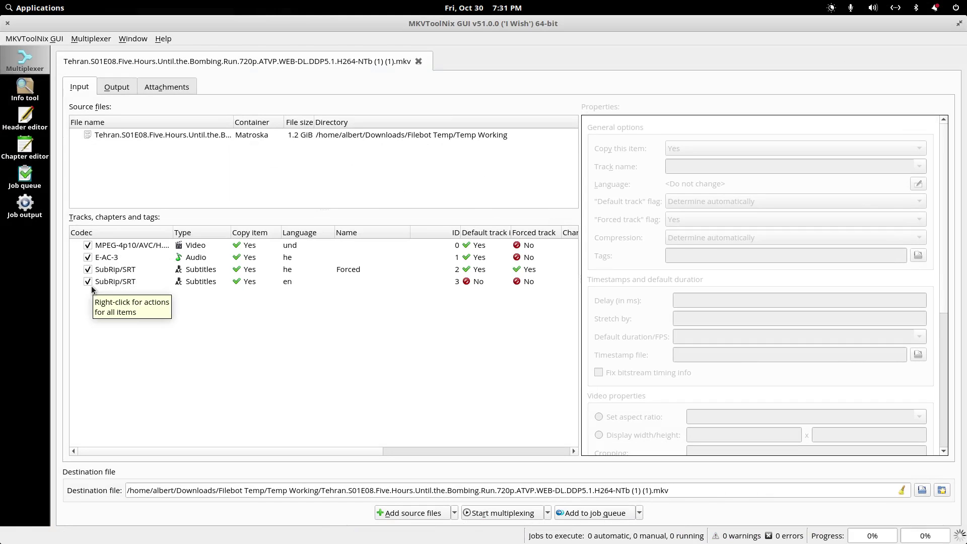
{"action": "left_click", "coordinate": [8, 22]}
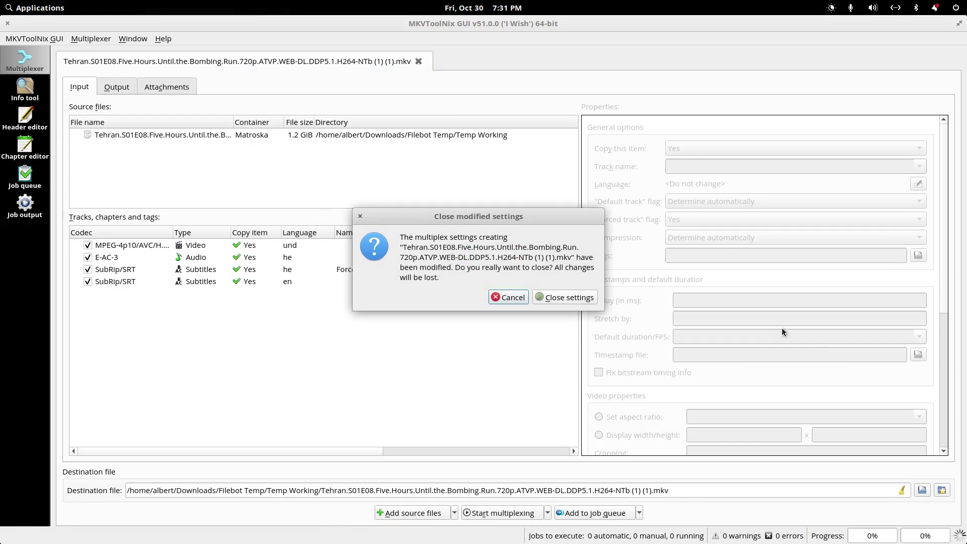
{"action": "left_click", "coordinate": [566, 298]}
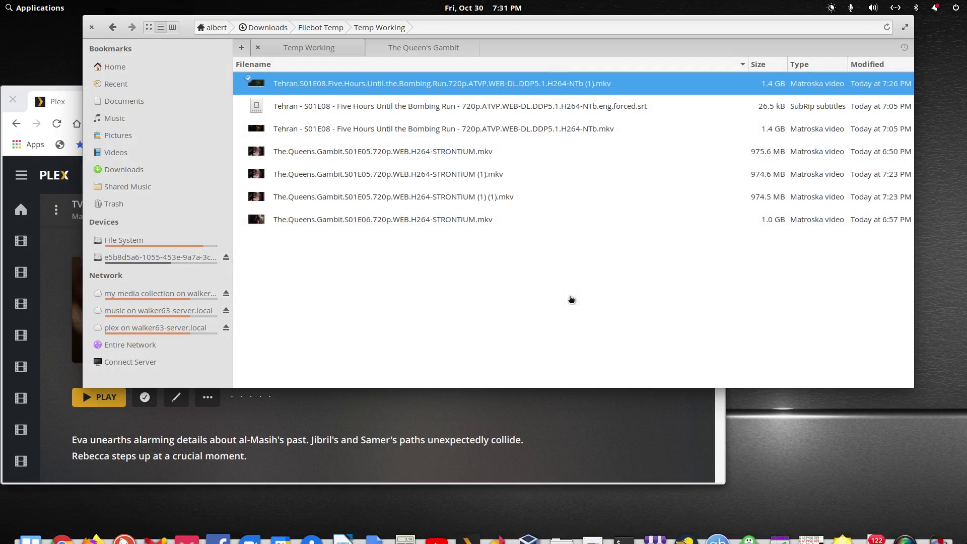